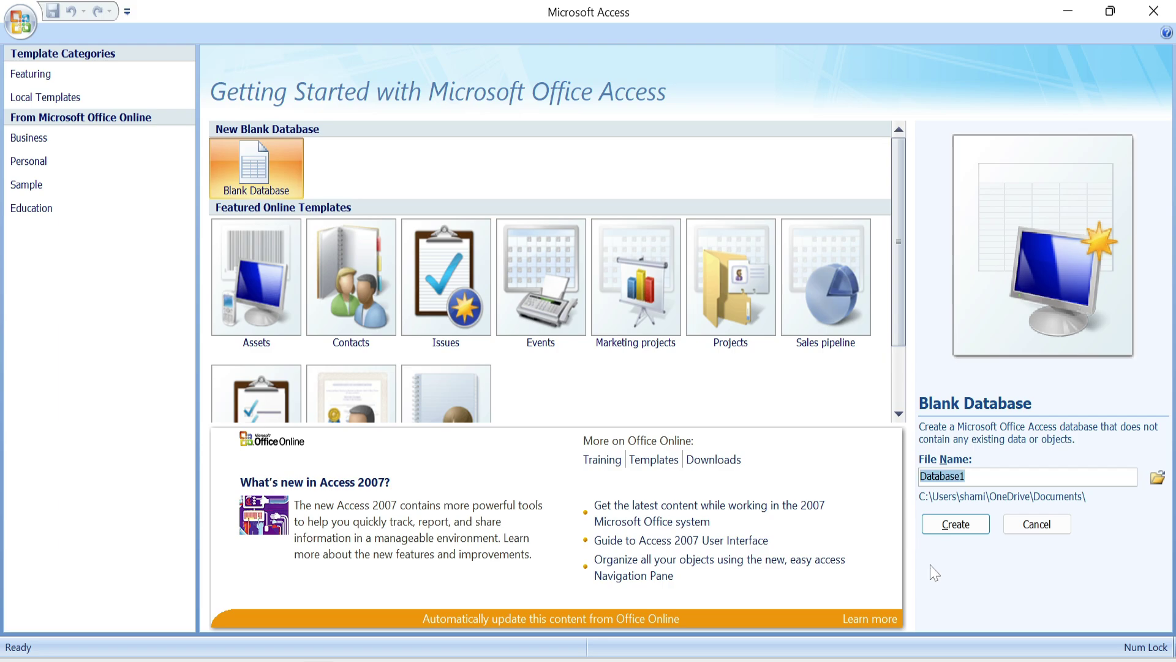
# - Create the blank database 'March' and close the default Table1 it opens
pyautogui.write('March')
pyautogui.click(948, 525)
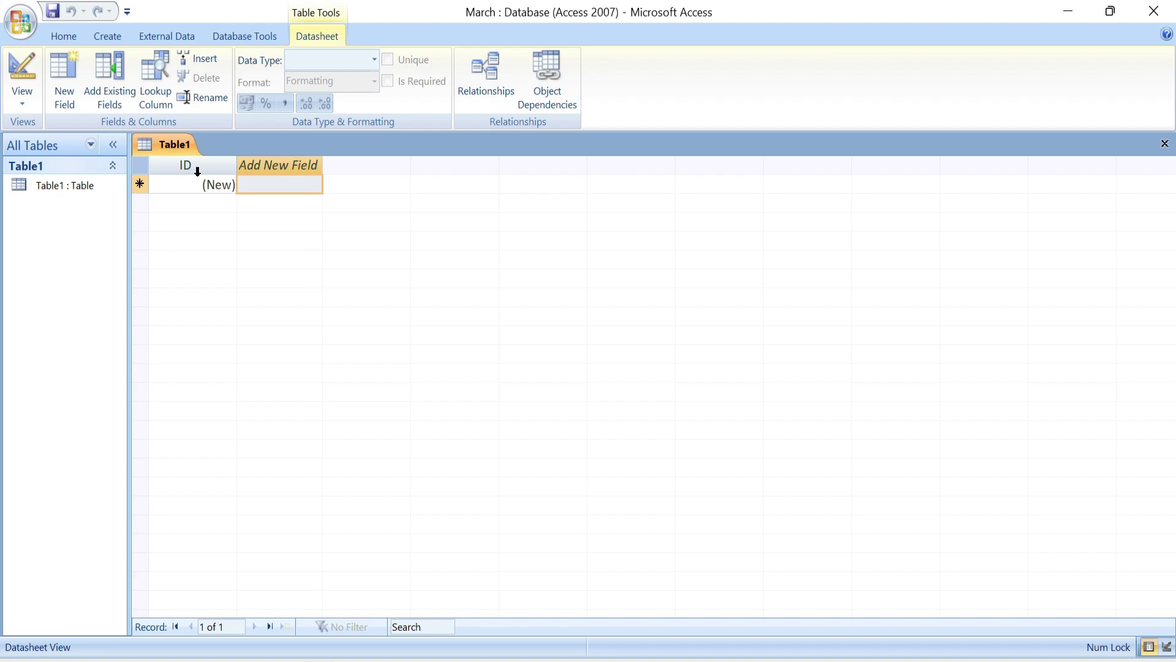
pyautogui.click(1164, 143)
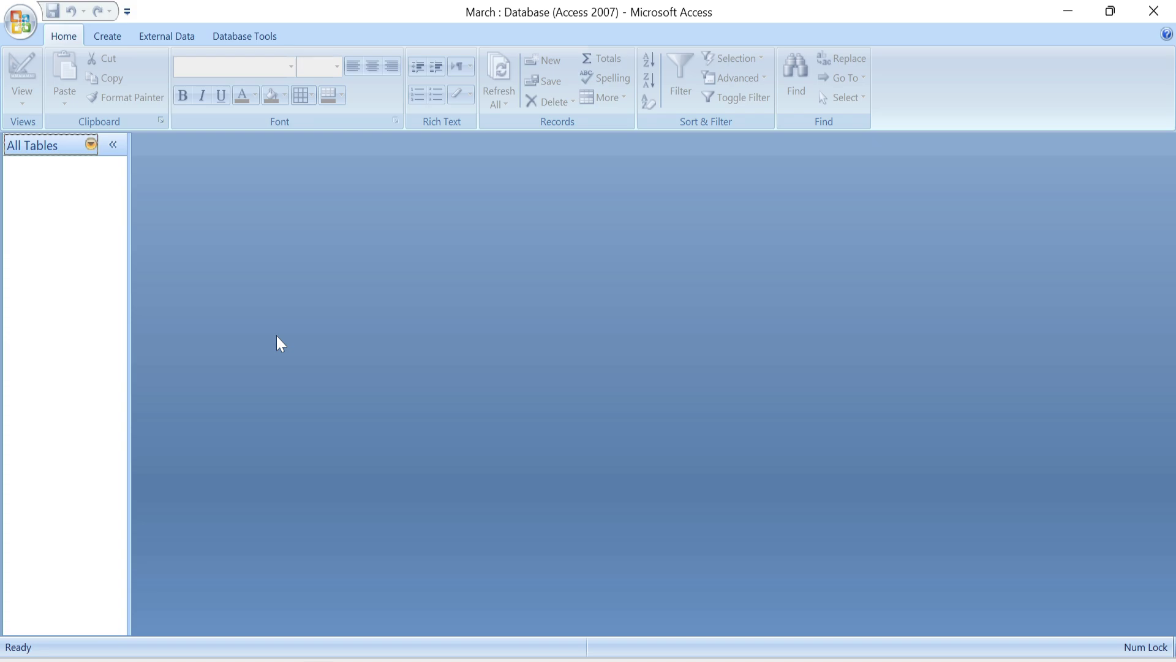
# - Switch the ribbon to the Create commands for new tables, forms, reports and queries
pyautogui.click(104, 38)
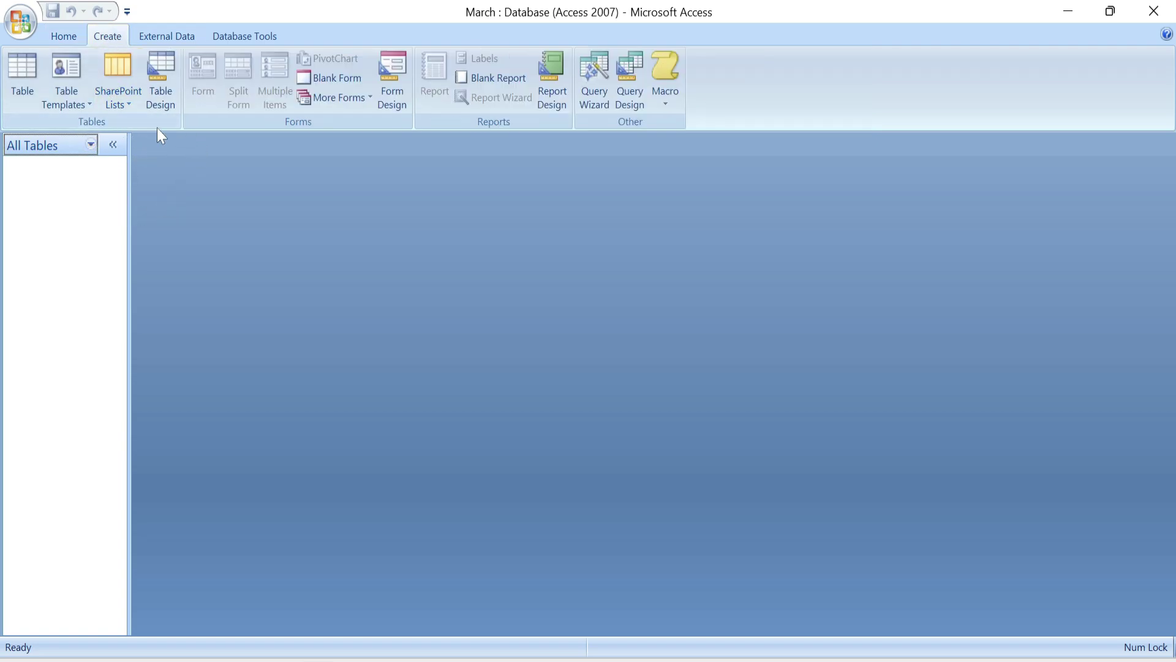
# - In a new Table Design, define Text fields STUDENT NAME, ADDRESS and MOB NO in capitals
pyautogui.click(156, 81)
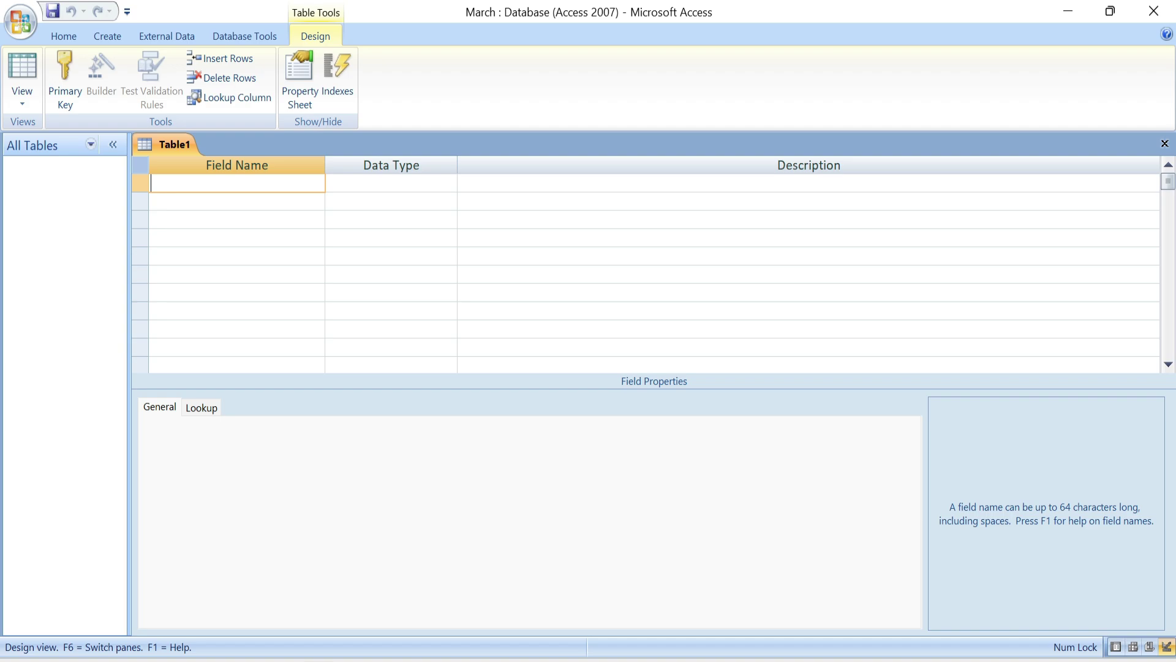
pyautogui.press('capslock')
pyautogui.write('STUDENT NAME')
pyautogui.press('Tab')
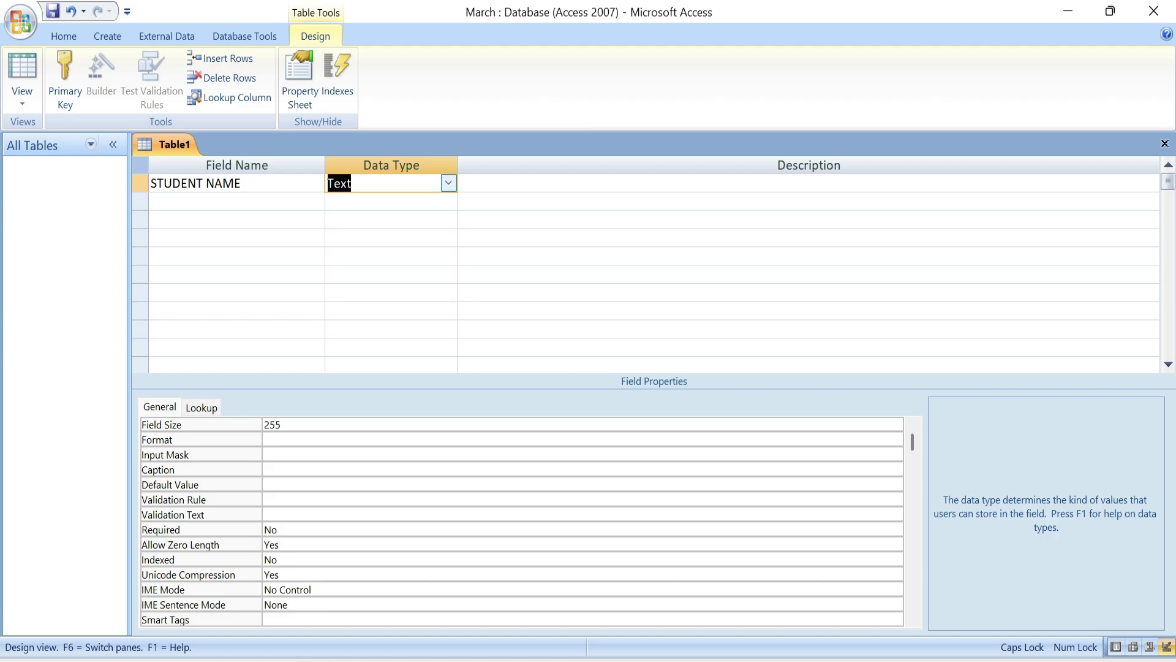
pyautogui.press('Tab')
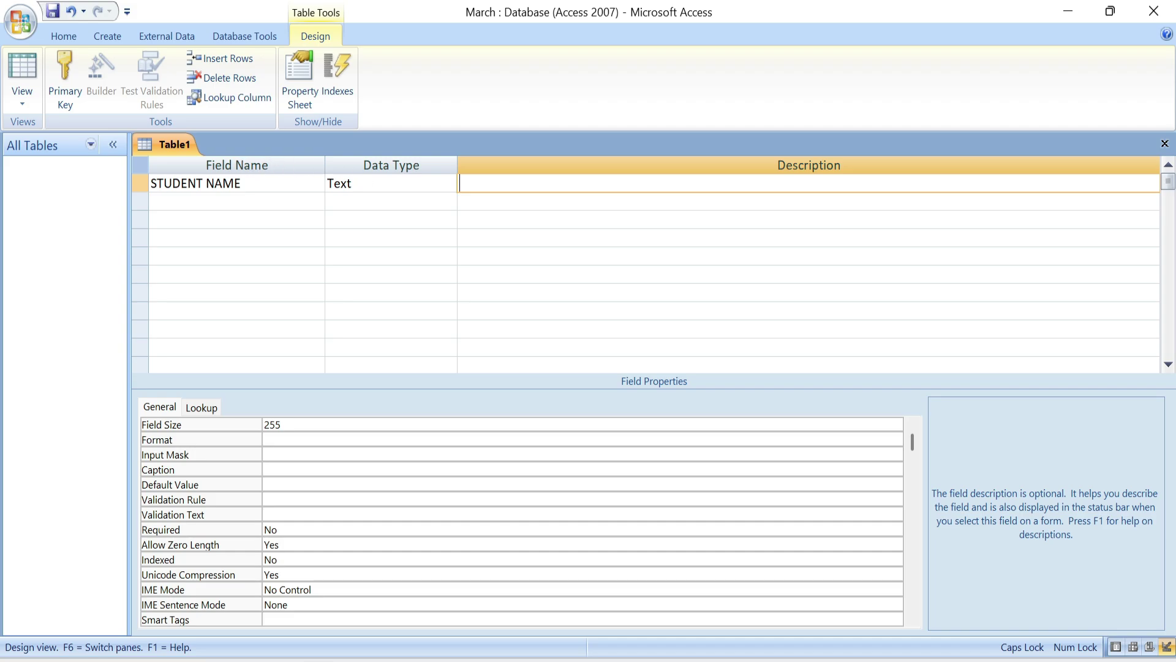
pyautogui.press('Tab')
pyautogui.write('ADDRESS')
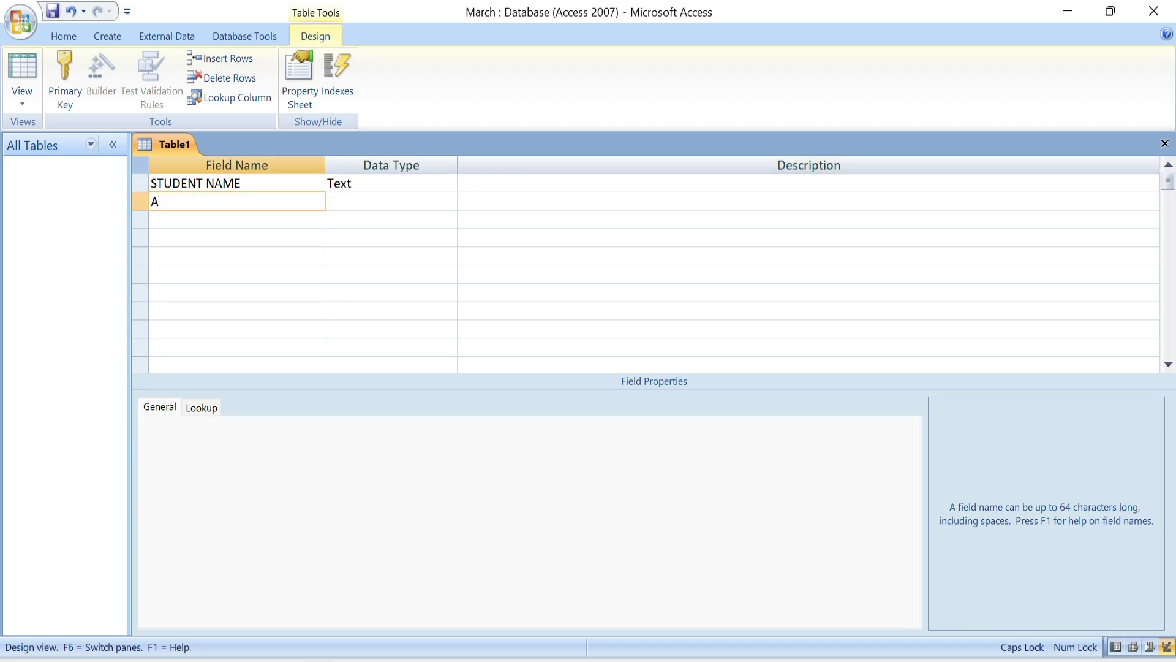
pyautogui.press('Tab')
pyautogui.press('Tab')
pyautogui.press('Tab')
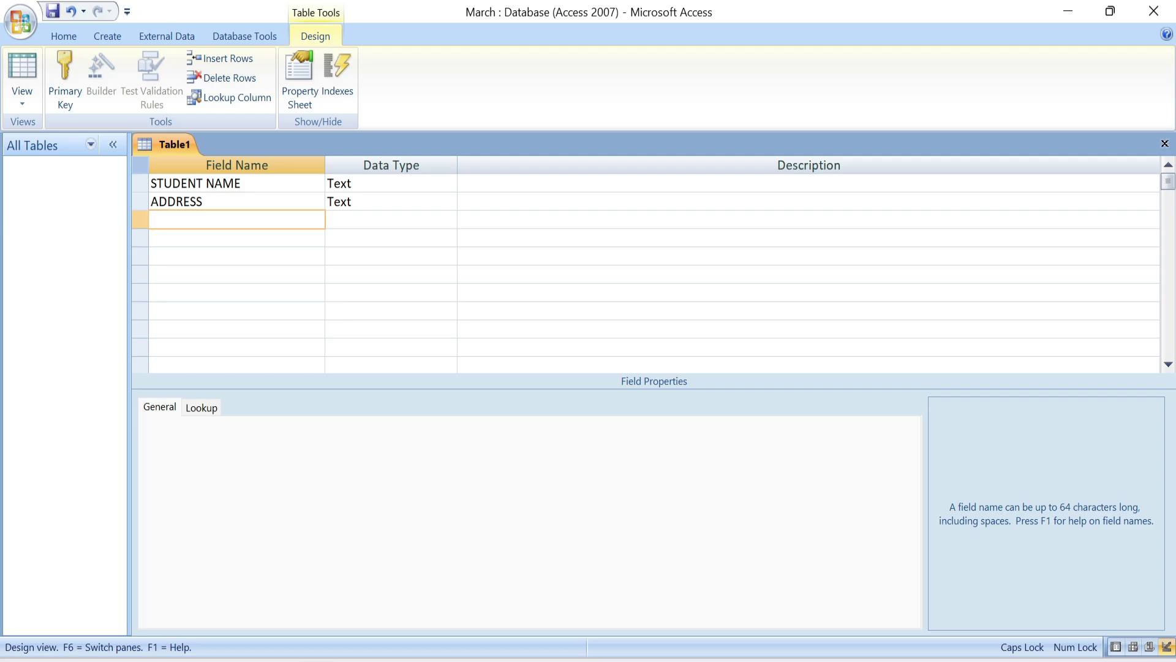
pyautogui.write('MOB NO')
pyautogui.press('Tab')
pyautogui.press('Tab')
pyautogui.press('Tab')
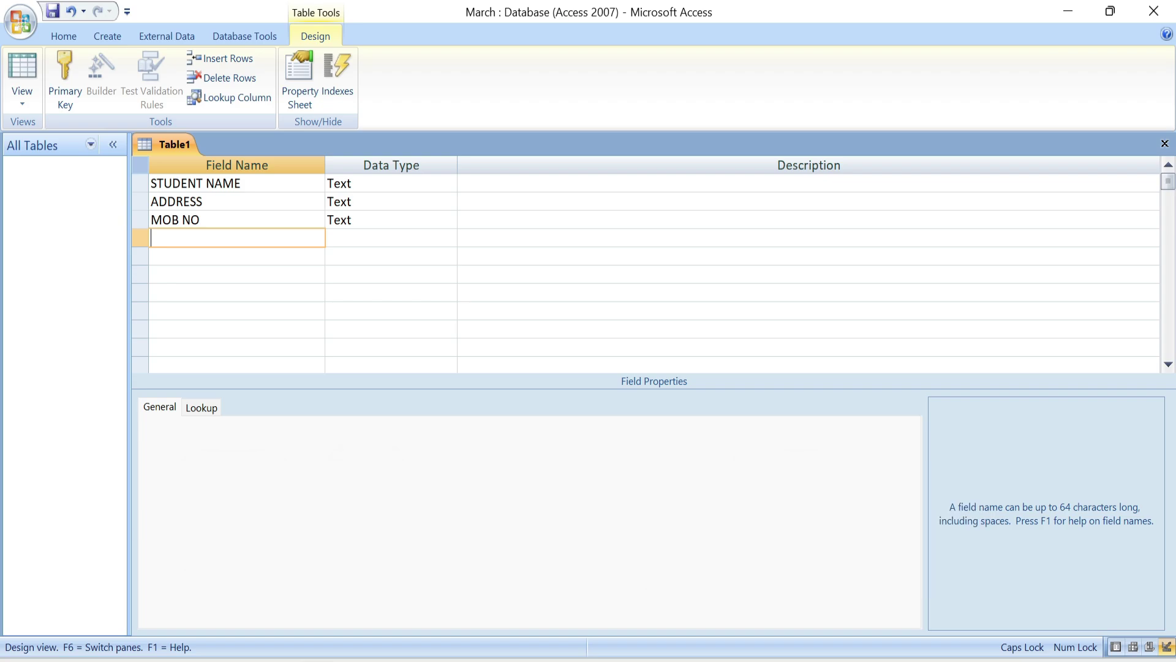
# - Make STUDENT NAME the table's primary key
pyautogui.click(181, 183)
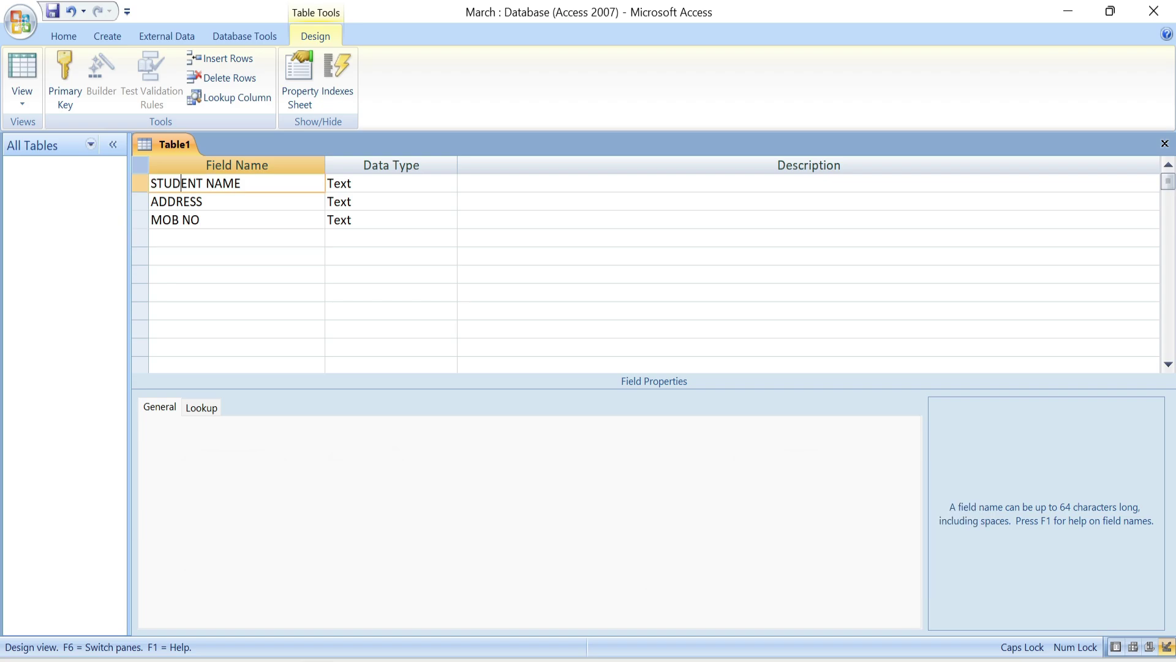
pyautogui.rightClick(180, 183)
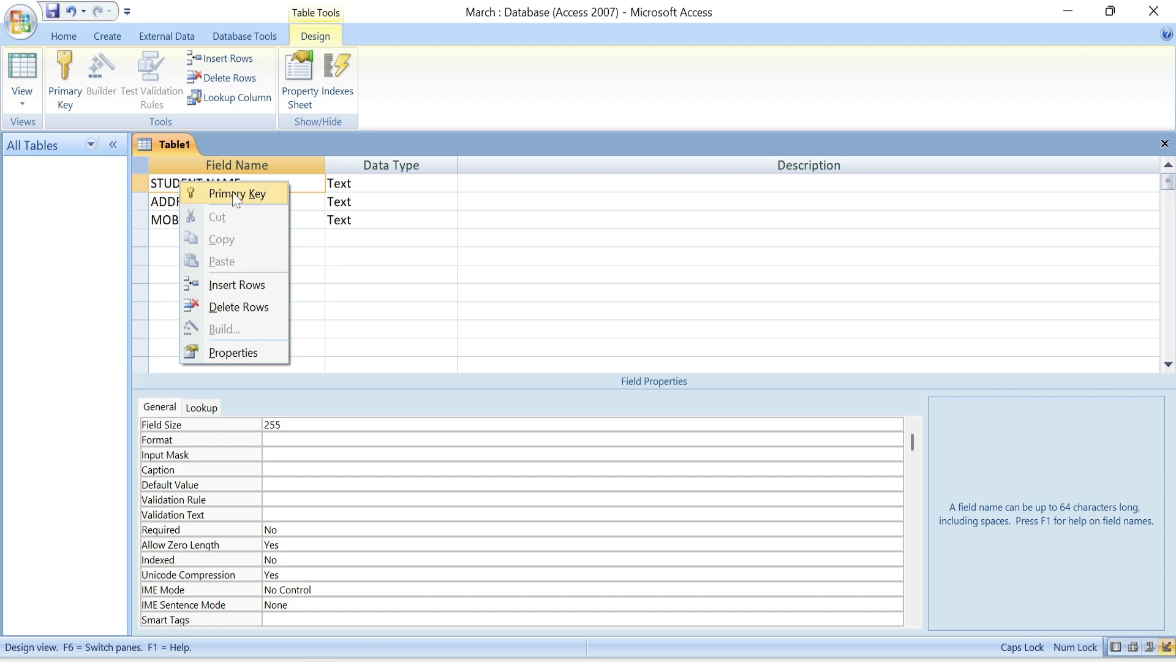
pyautogui.click(225, 195)
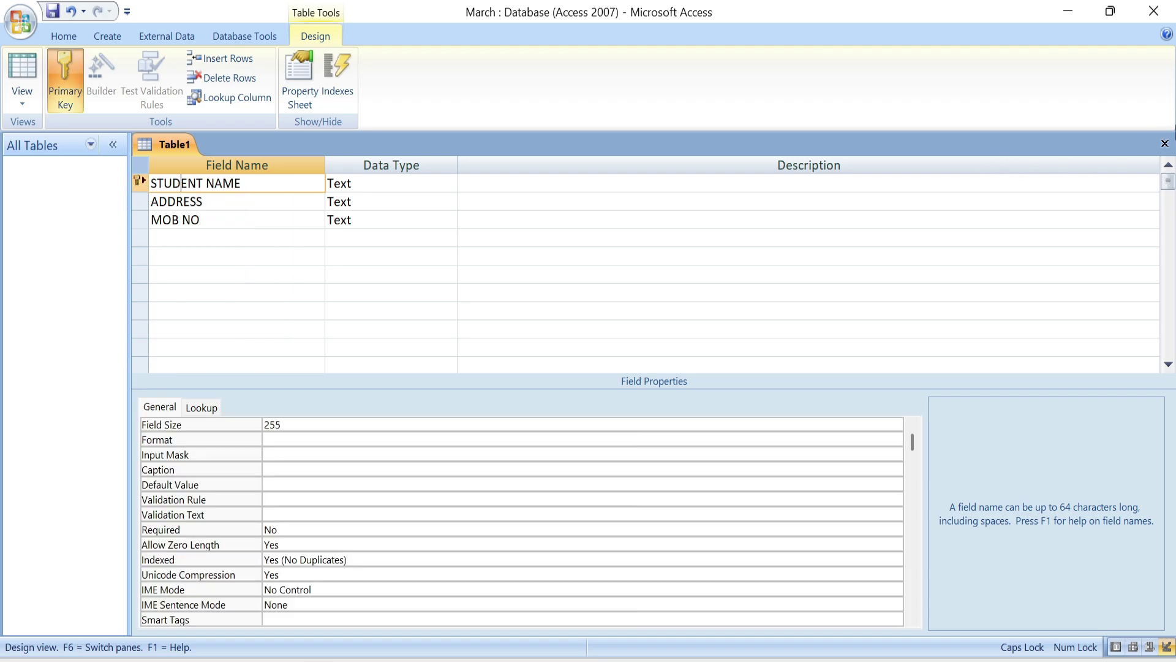
# - Close the design and save the table as ENQUIRY
pyautogui.click(1165, 144)
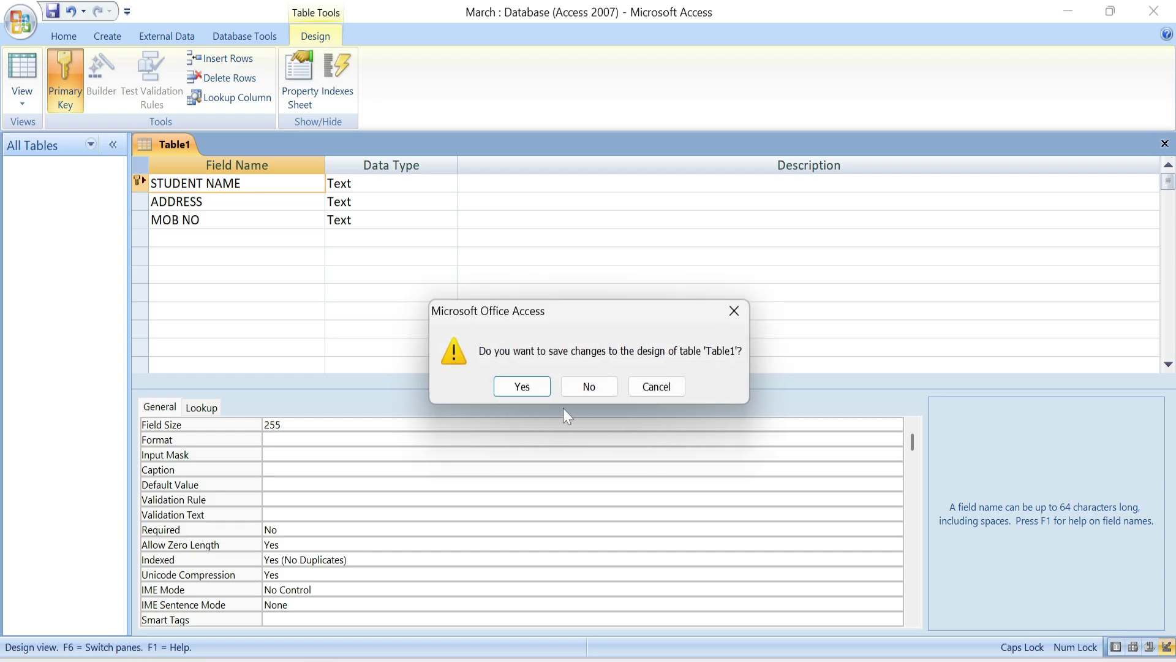
pyautogui.click(512, 387)
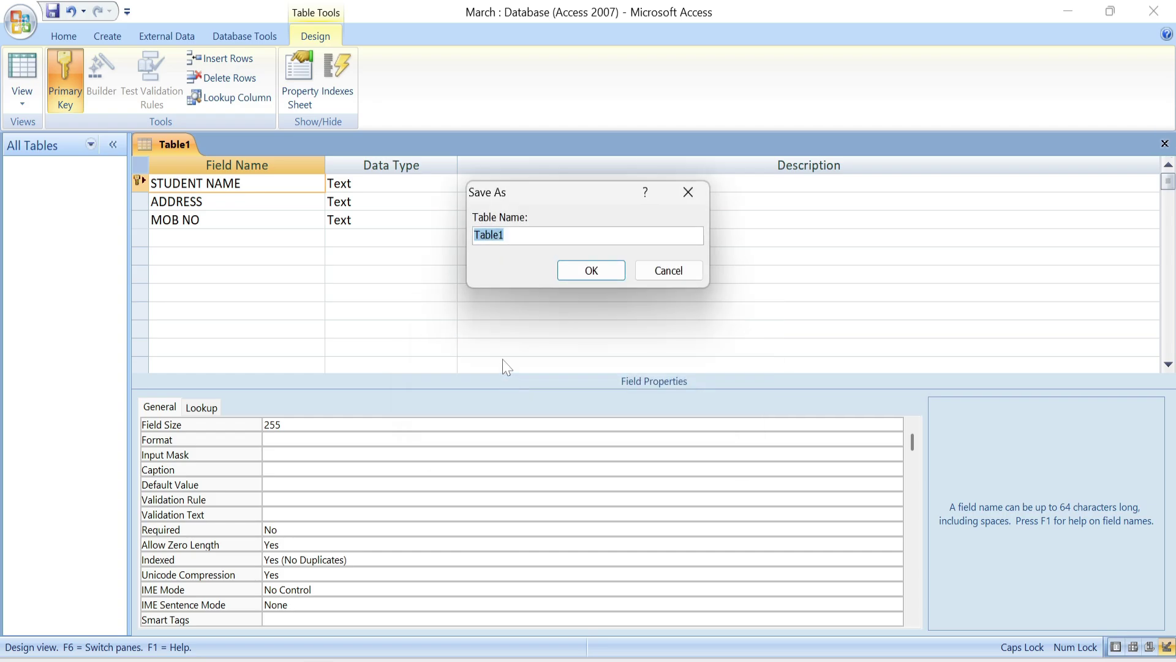
pyautogui.write('e')
pyautogui.press('BackSpace')
pyautogui.write('ENQUIRY')
pyautogui.press('Return')
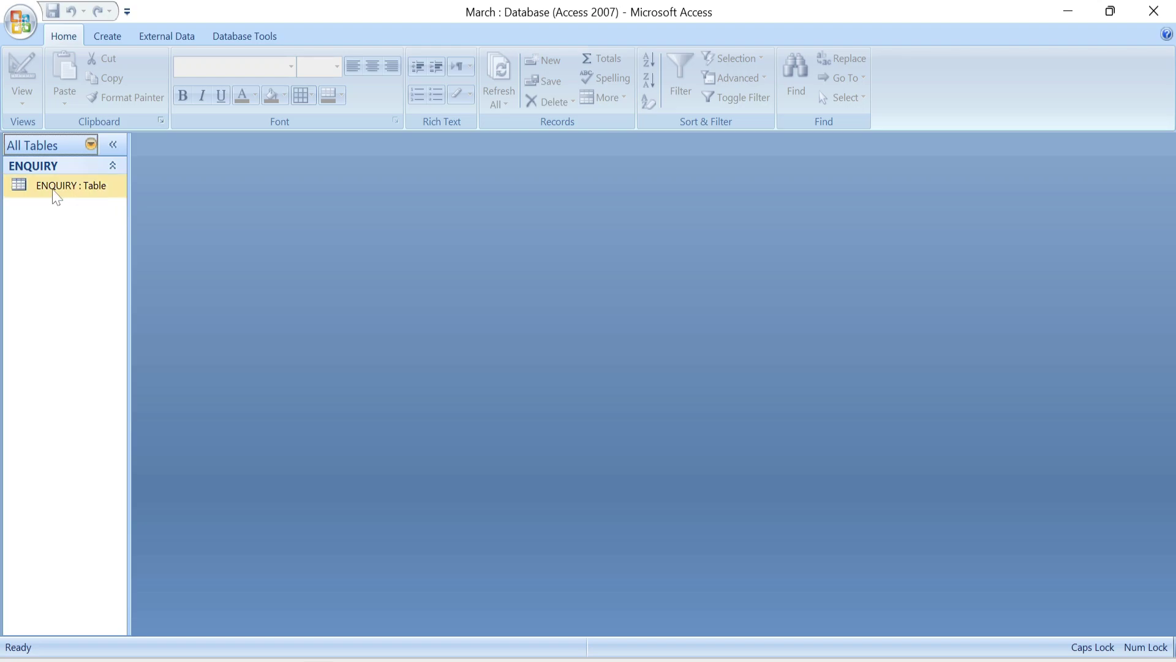
# - Open ENQUIRY, widen its STUDENT NAME and ADDRESS columns, and close it
pyautogui.doubleClick(54, 187)
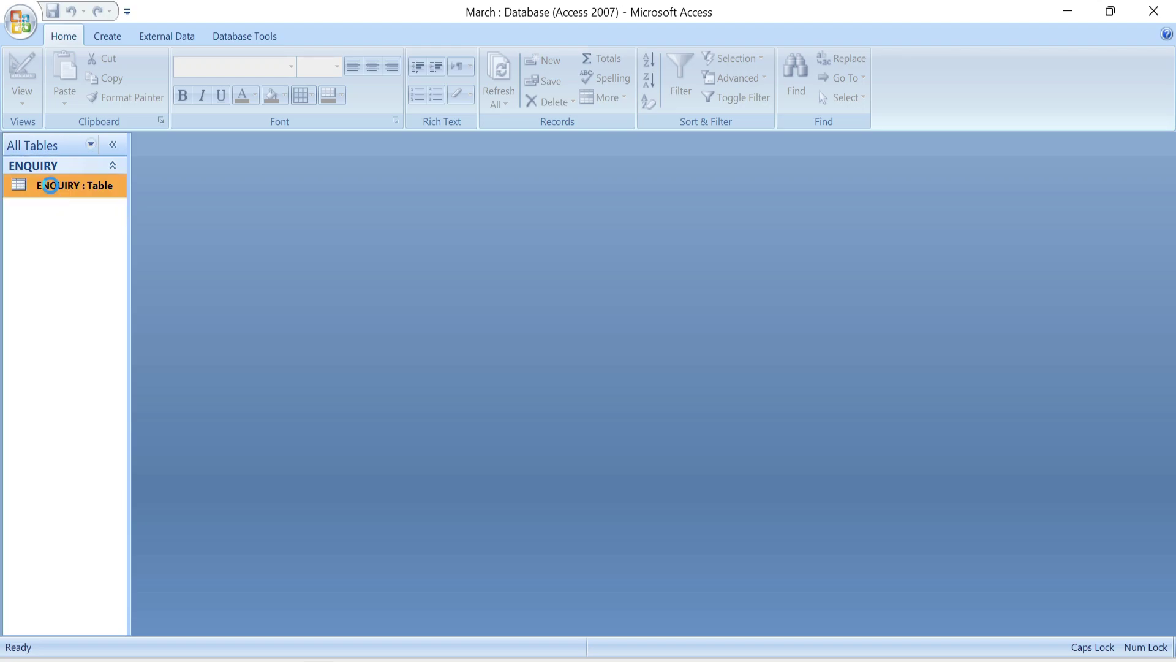
pyautogui.moveTo(236, 164); pyautogui.dragTo(303, 175)
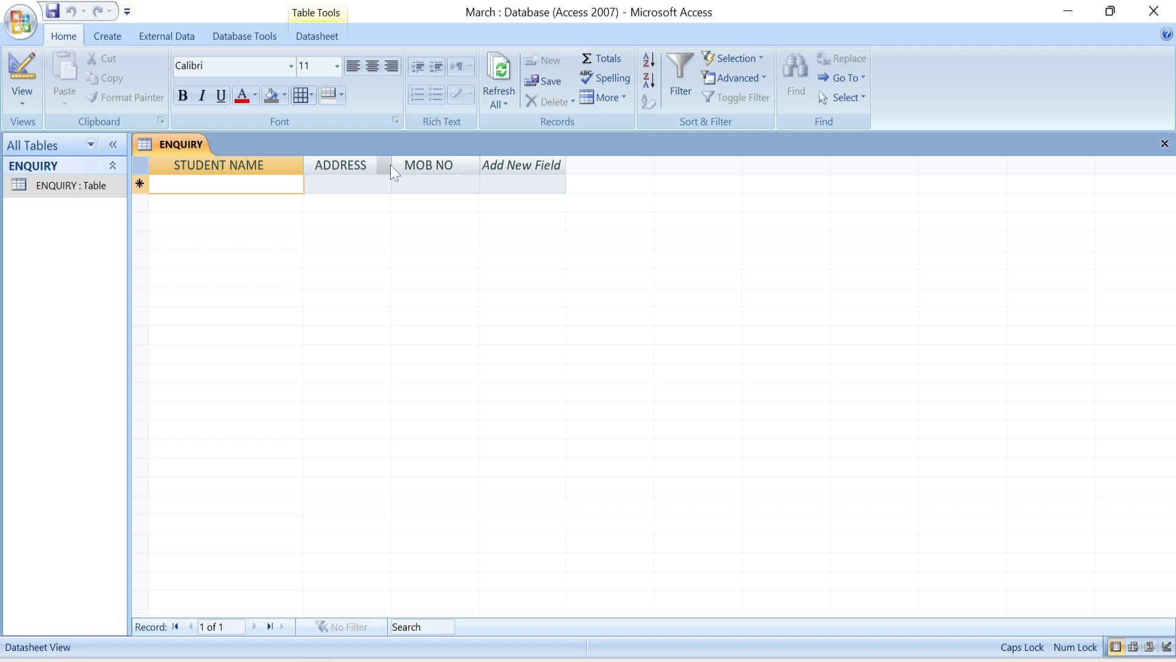
pyautogui.moveTo(393, 164); pyautogui.dragTo(407, 171)
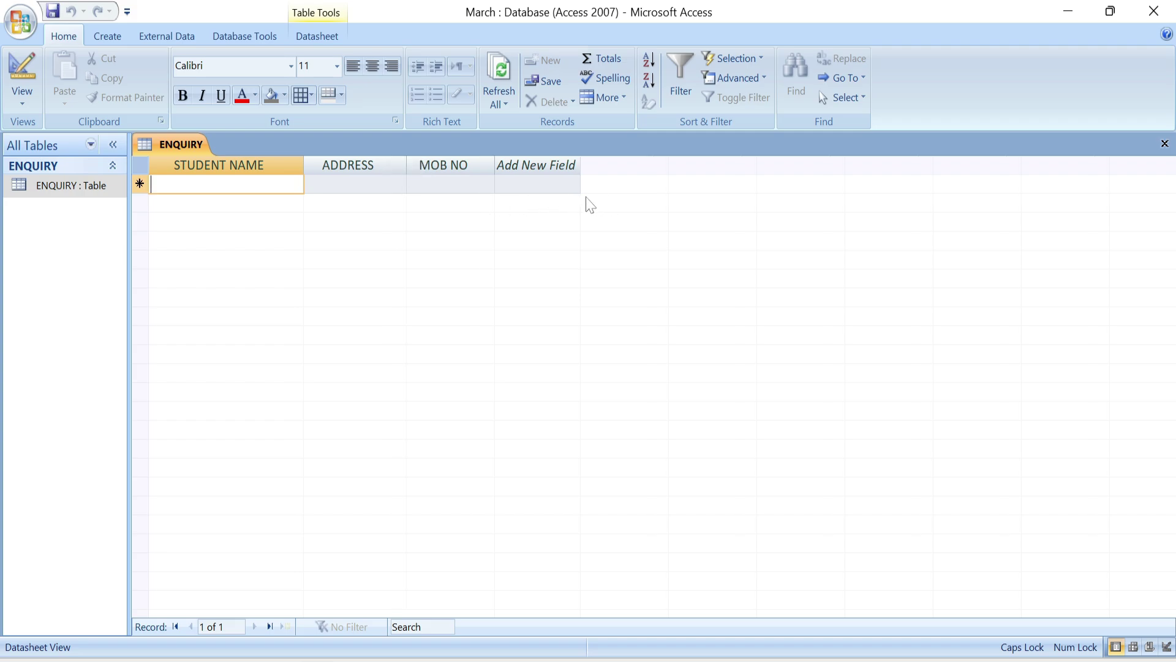
pyautogui.click(1163, 144)
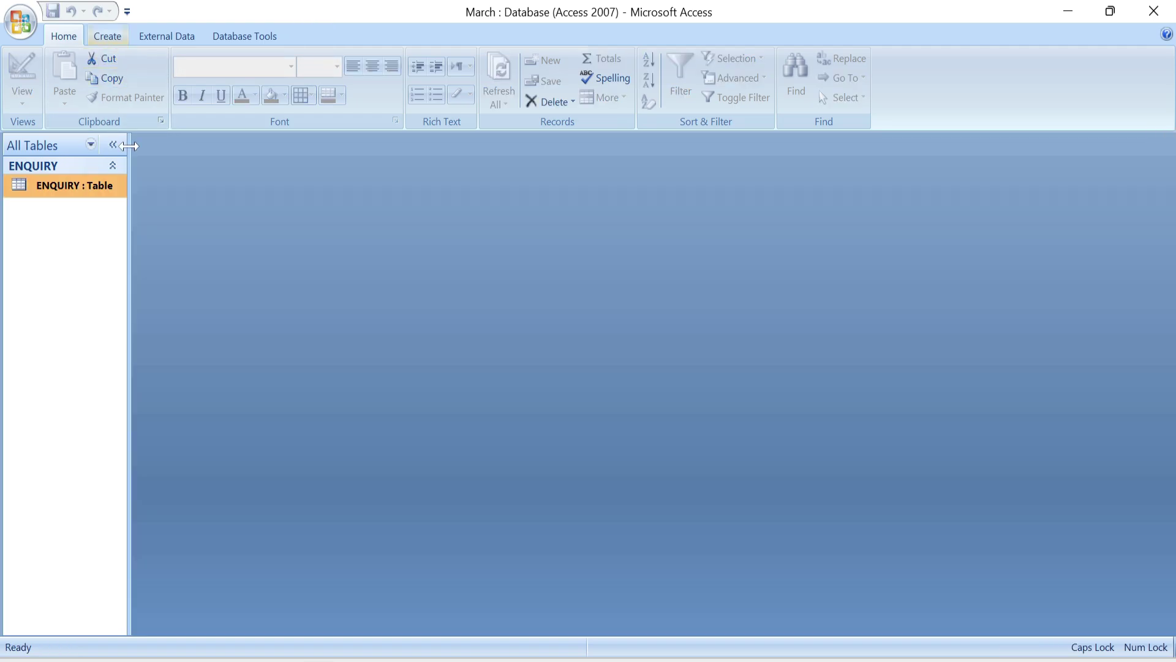
# - Start a new table design with fields STUDENT NAME, FATHER NAME, COURSE NAME and ADMISSION DATE
pyautogui.click(105, 34)
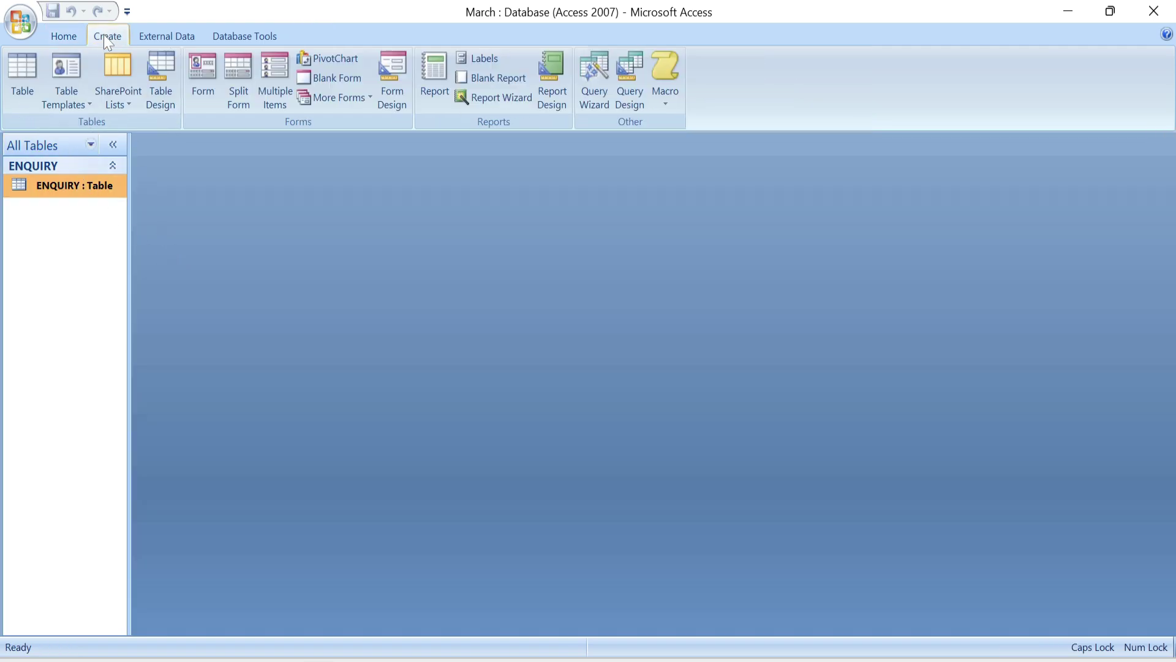
pyautogui.click(160, 78)
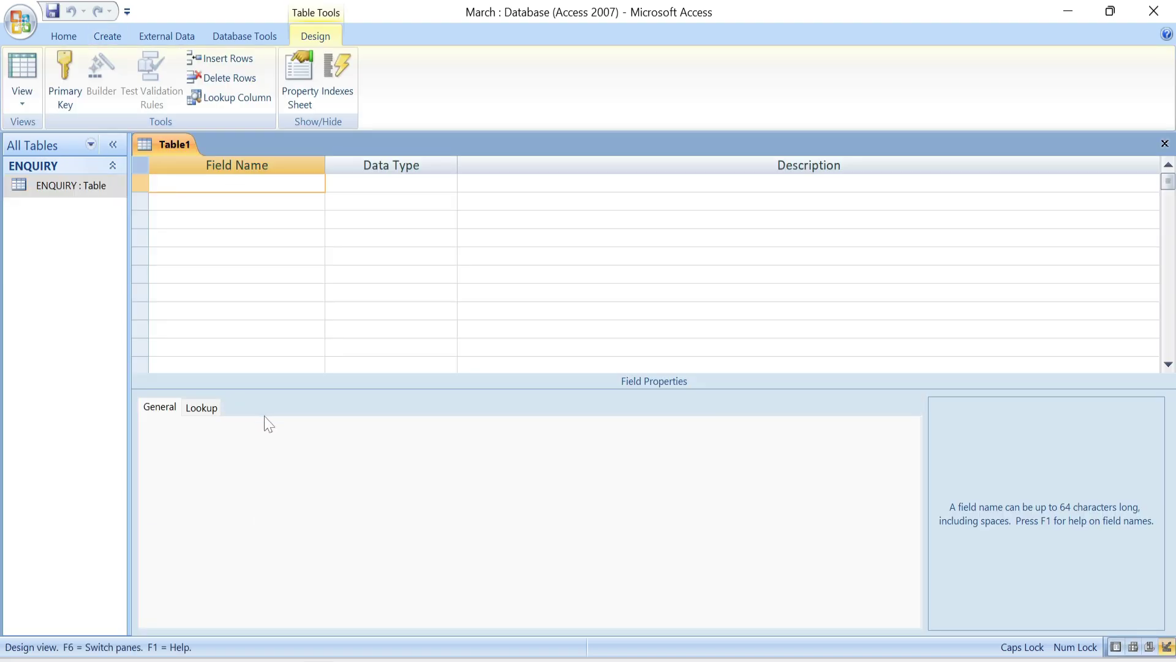
pyautogui.write('STUDENT NAME')
pyautogui.press('Tab')
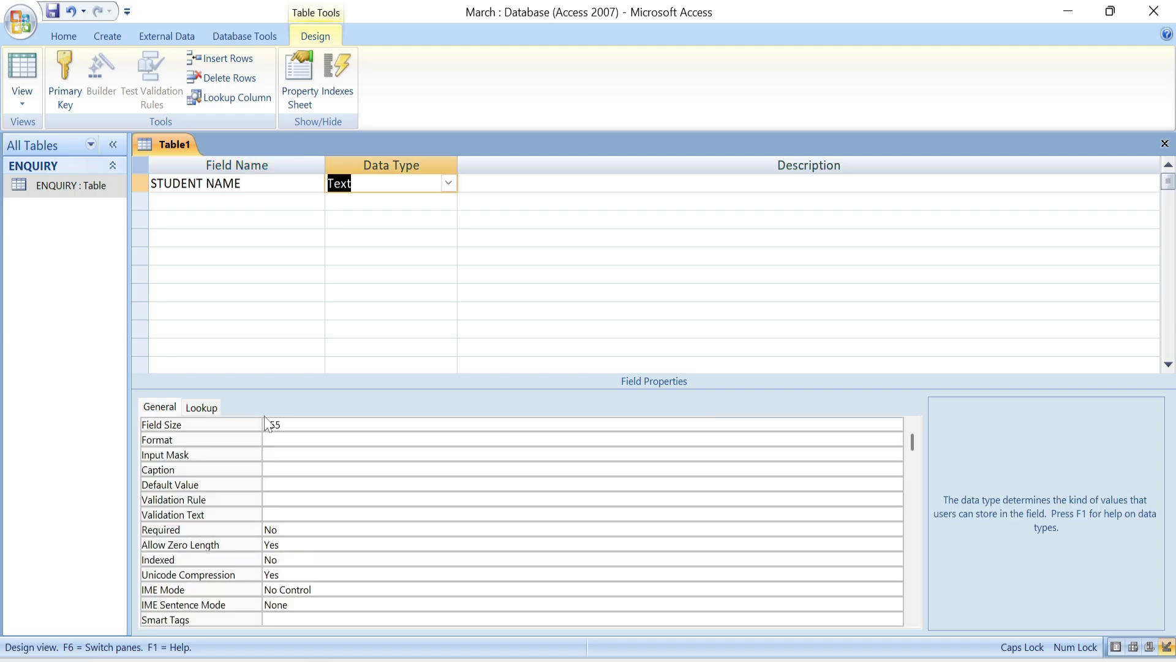
pyautogui.press('Tab')
pyautogui.press('Tab')
pyautogui.write('FATHER NAME')
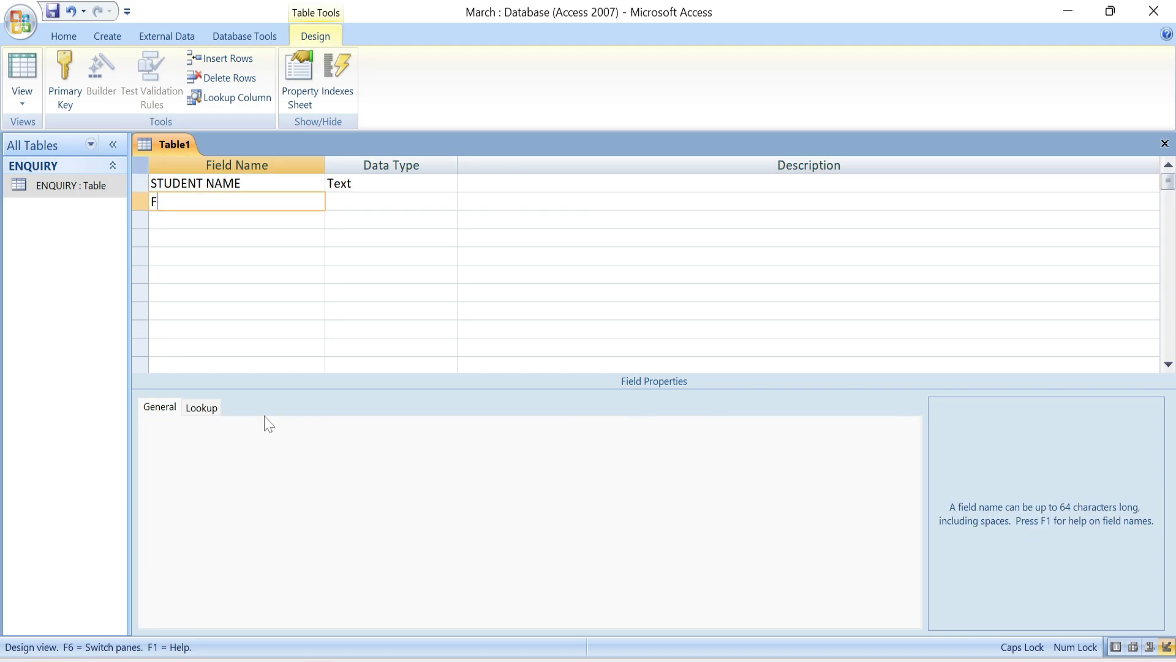
pyautogui.press('Tab')
pyautogui.press('Tab')
pyautogui.press('Tab')
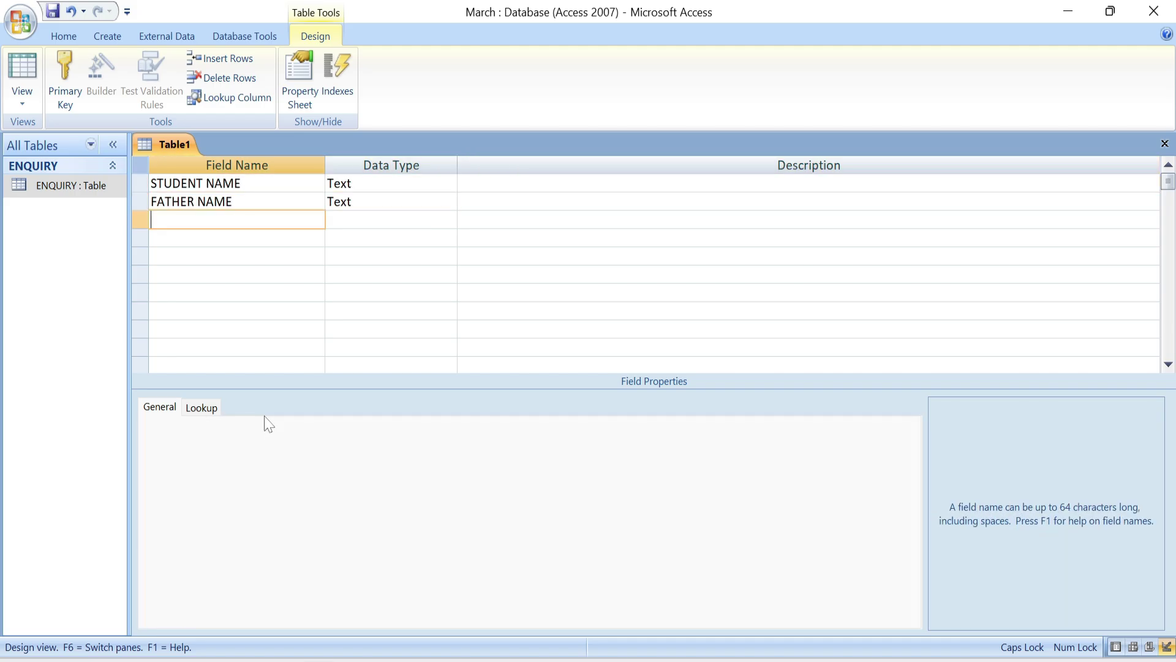
pyautogui.write('COURSE NAME')
pyautogui.press('Tab')
pyautogui.press('Tab')
pyautogui.press('Tab')
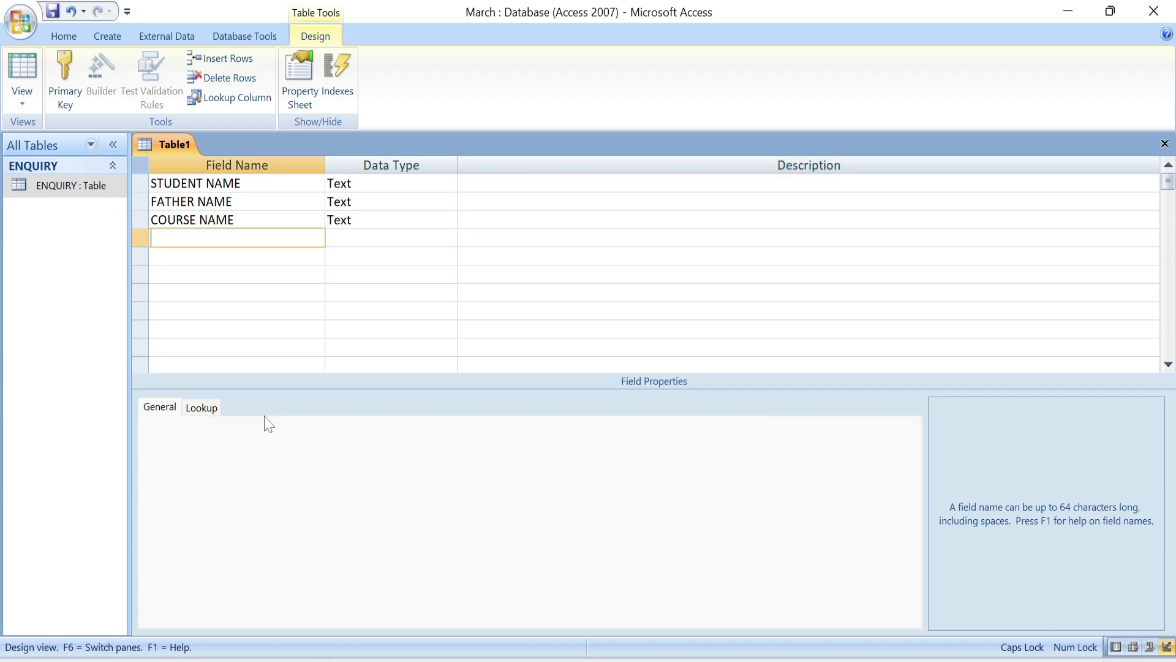
pyautogui.write('ADMISSION DATE')
pyautogui.press('Tab')
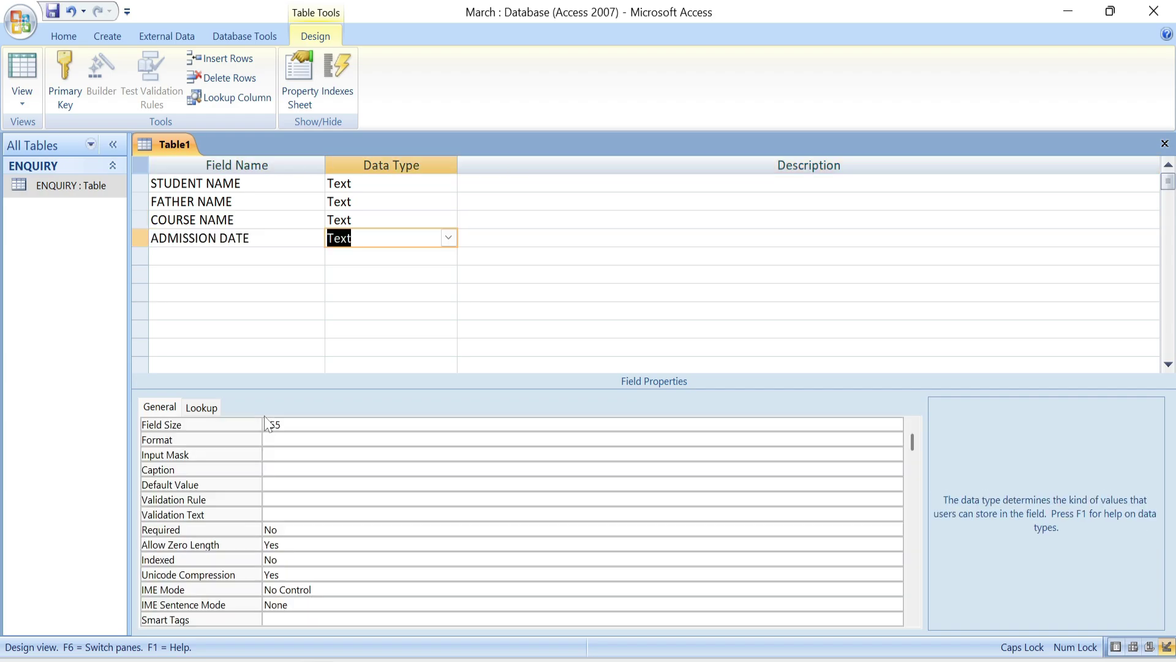
# - Set ADMISSION DATE to Date/Time, add a COURSE FEES field, and close the design
pyautogui.click(449, 238)
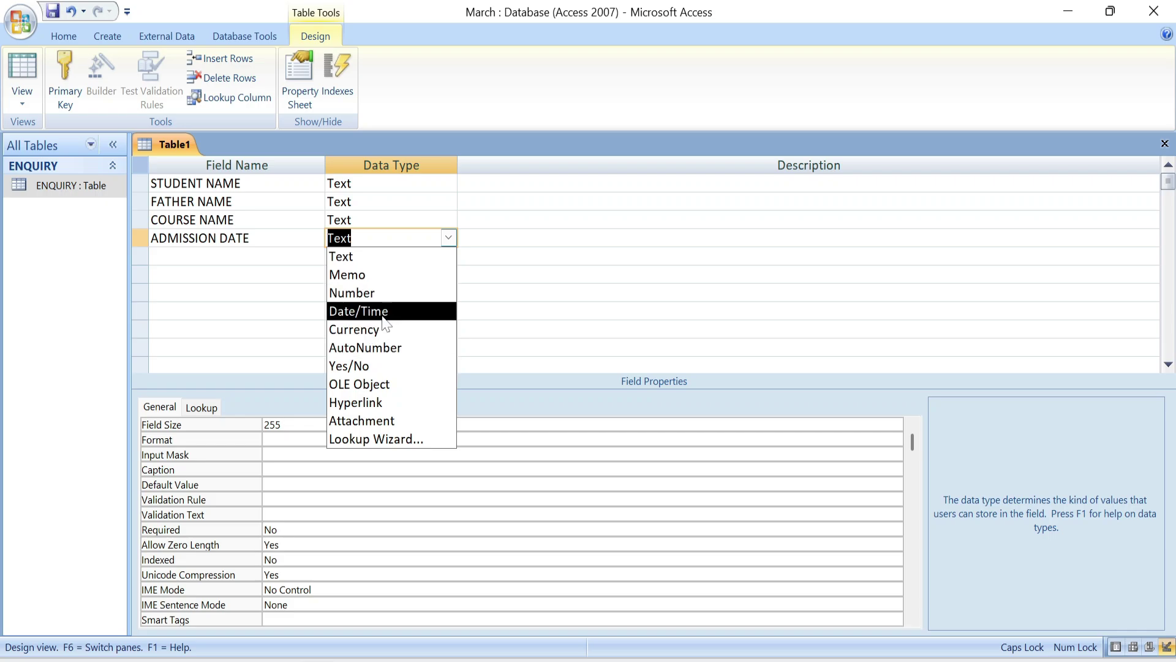
pyautogui.click(361, 311)
pyautogui.click(237, 256)
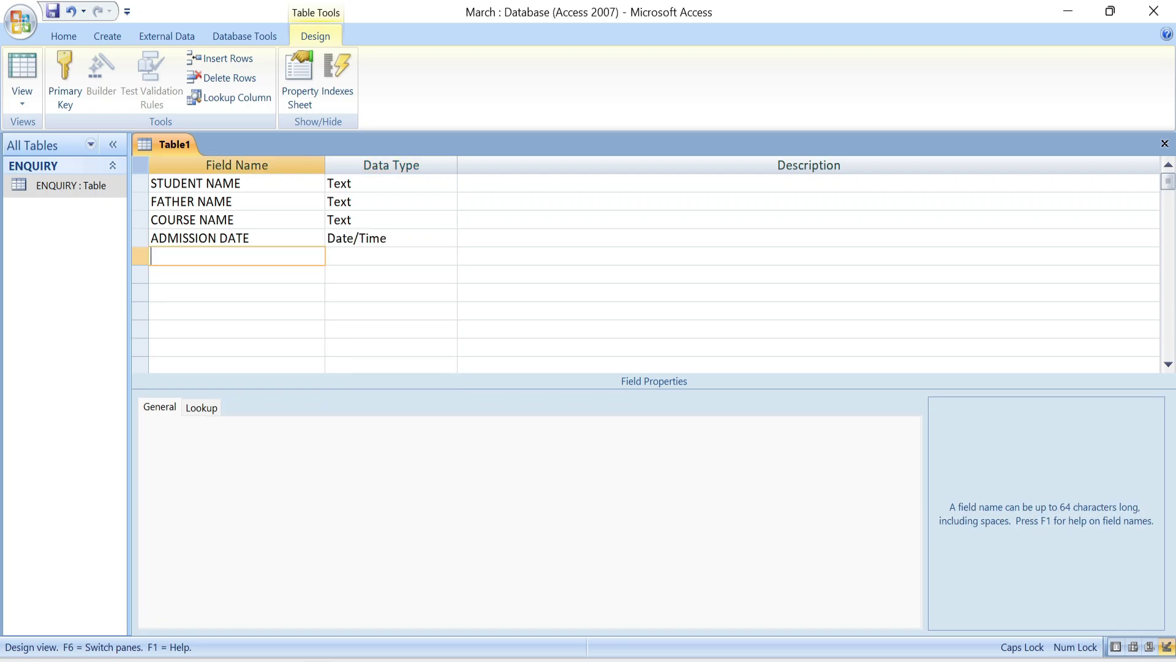
pyautogui.write('COURSE FEES')
pyautogui.click(1166, 145)
# - Attempt to save the table as ADMISSION, backing out when prompted about a missing primary key
pyautogui.click(522, 386)
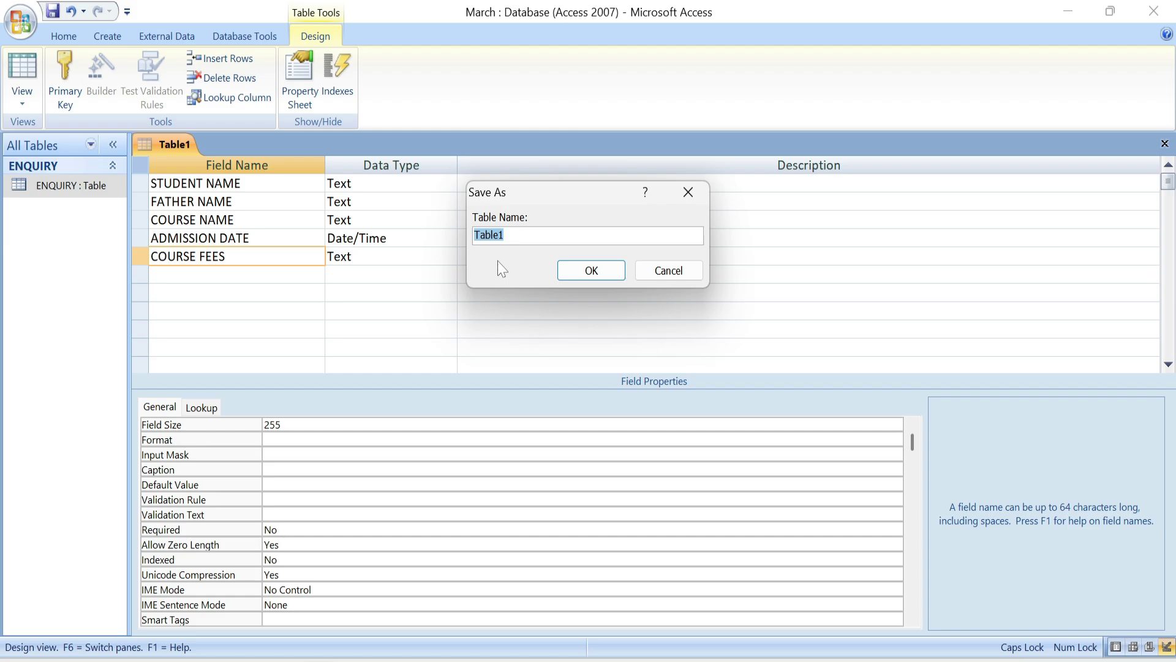
pyautogui.write('ADMISSION')
pyautogui.click(579, 269)
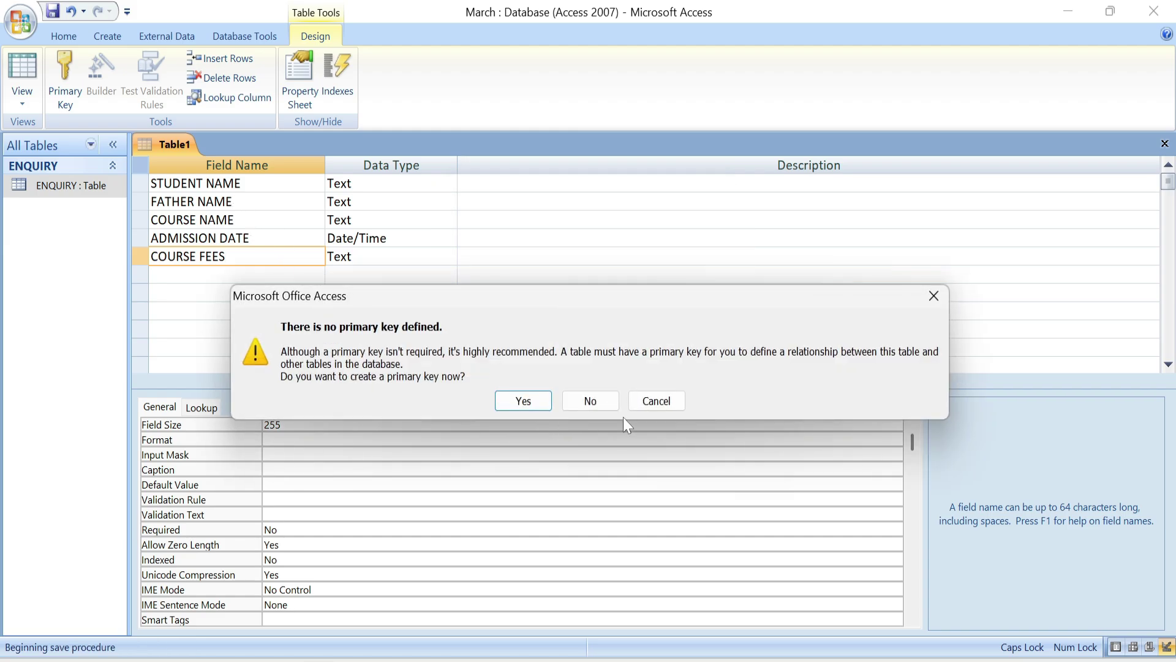
pyautogui.click(663, 406)
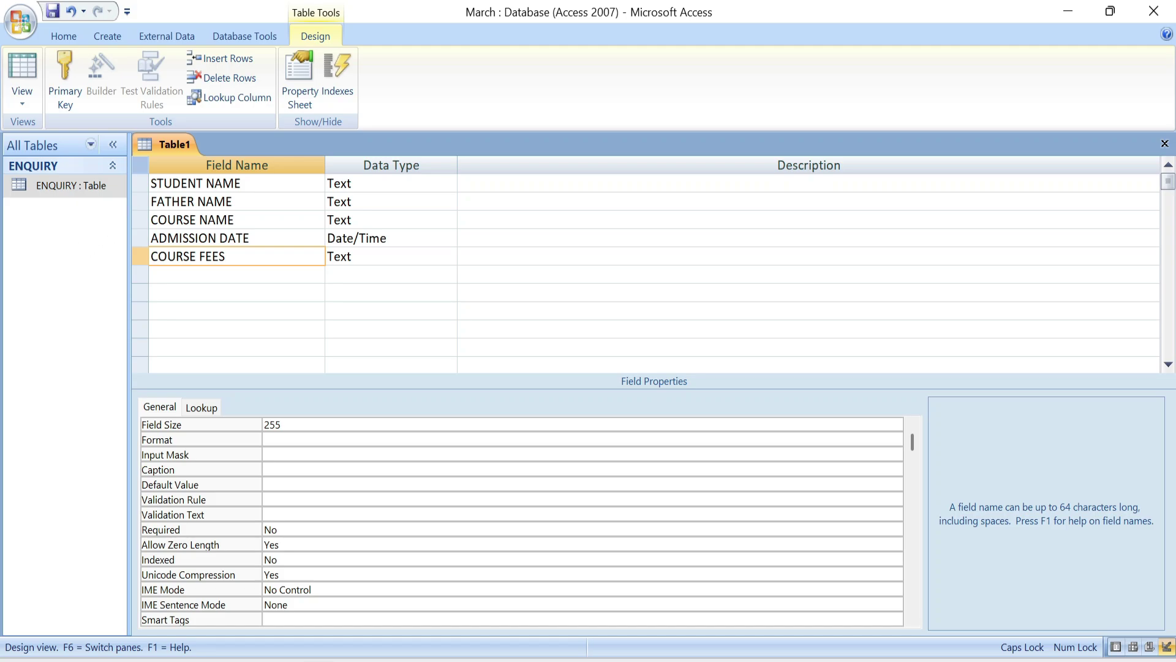
pyautogui.click(181, 184)
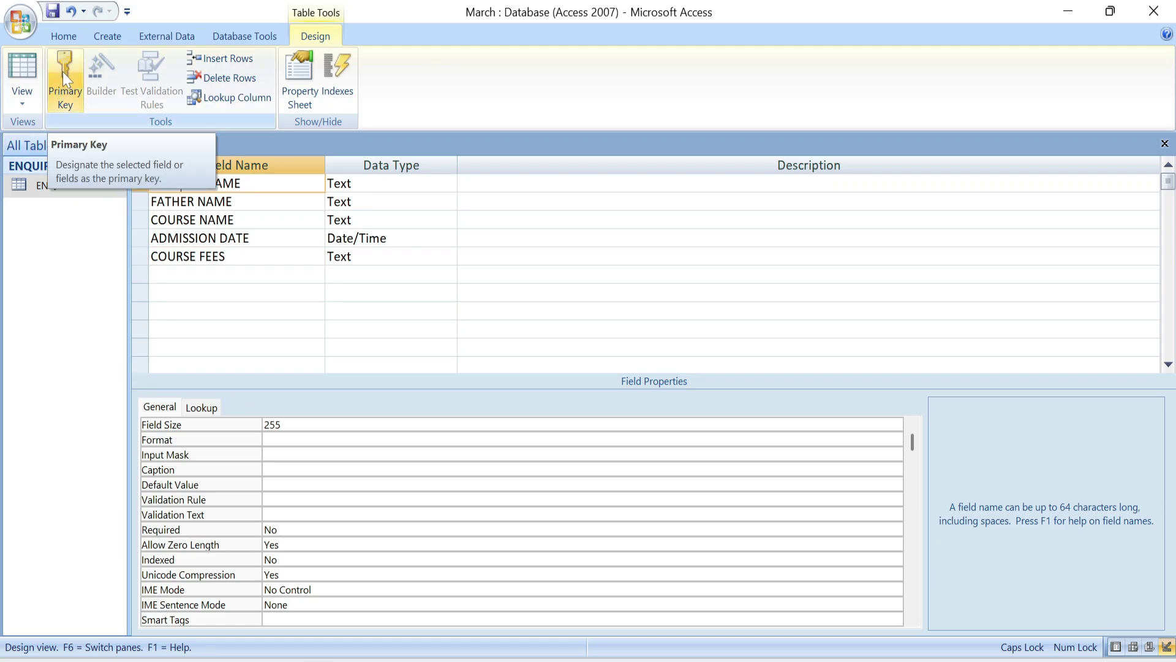
pyautogui.click(1165, 143)
pyautogui.click(521, 387)
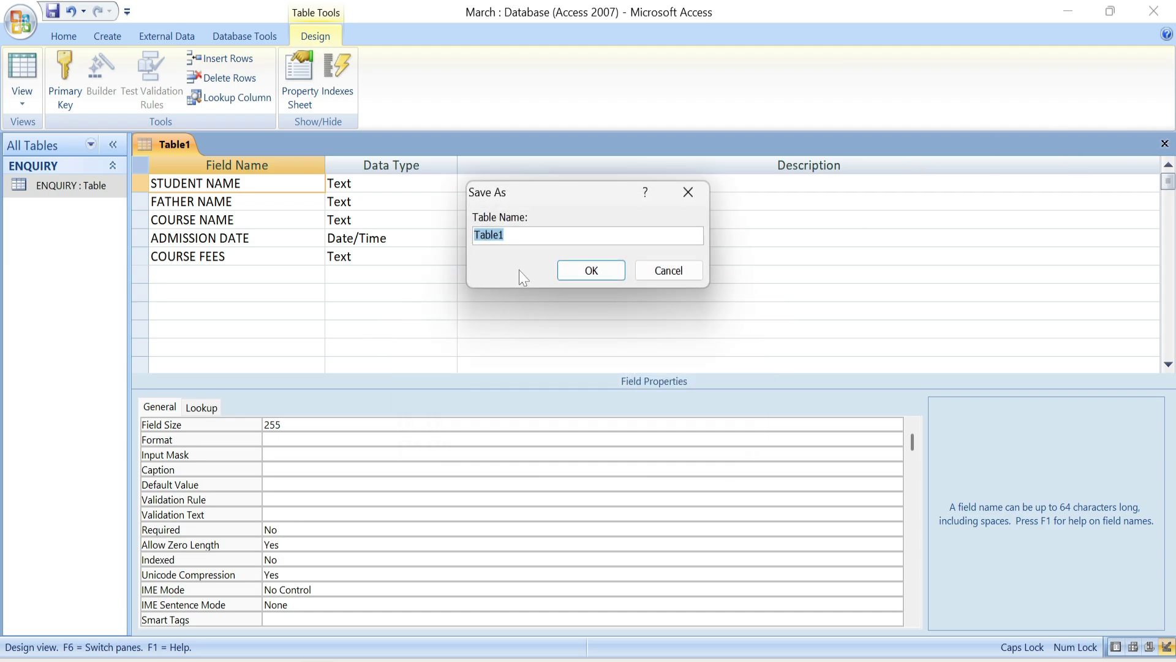
pyautogui.press('Escape')
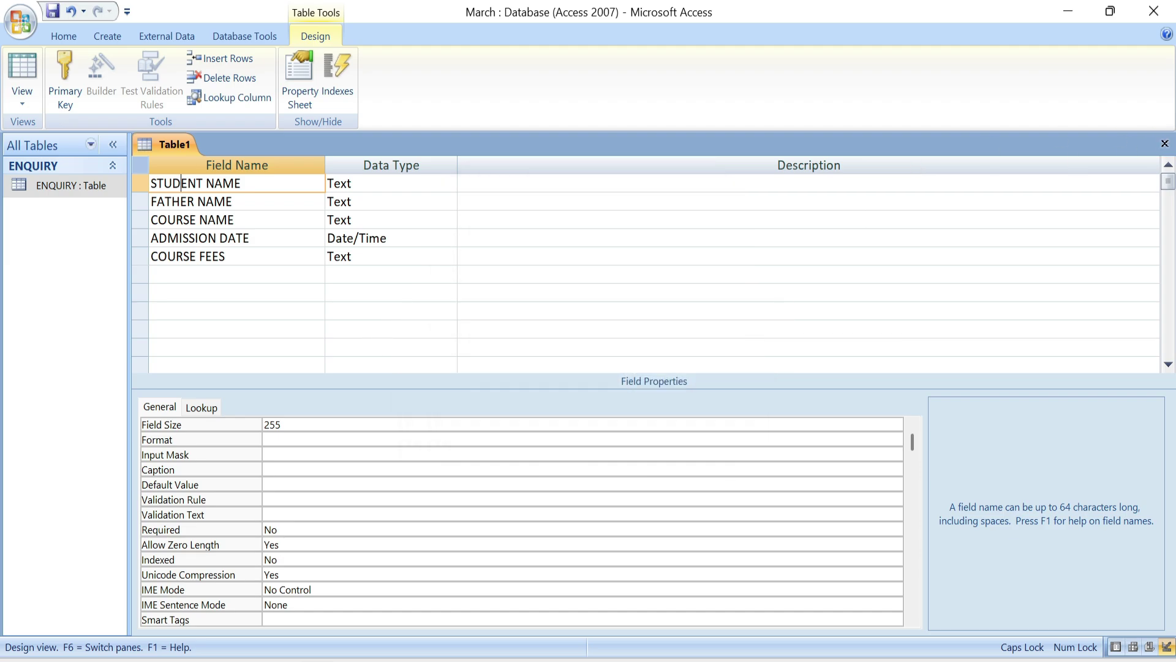
# - Set STUDENT NAME as primary key and save the table as ADMISSION
pyautogui.click(57, 76)
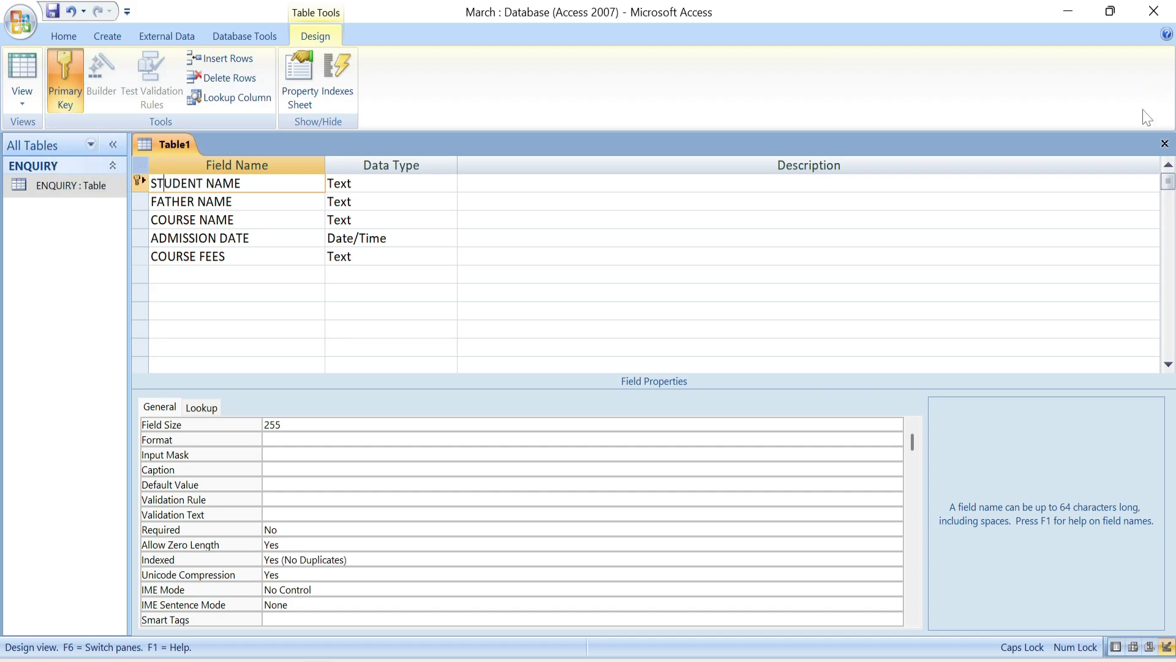
pyautogui.click(1164, 144)
pyautogui.click(523, 386)
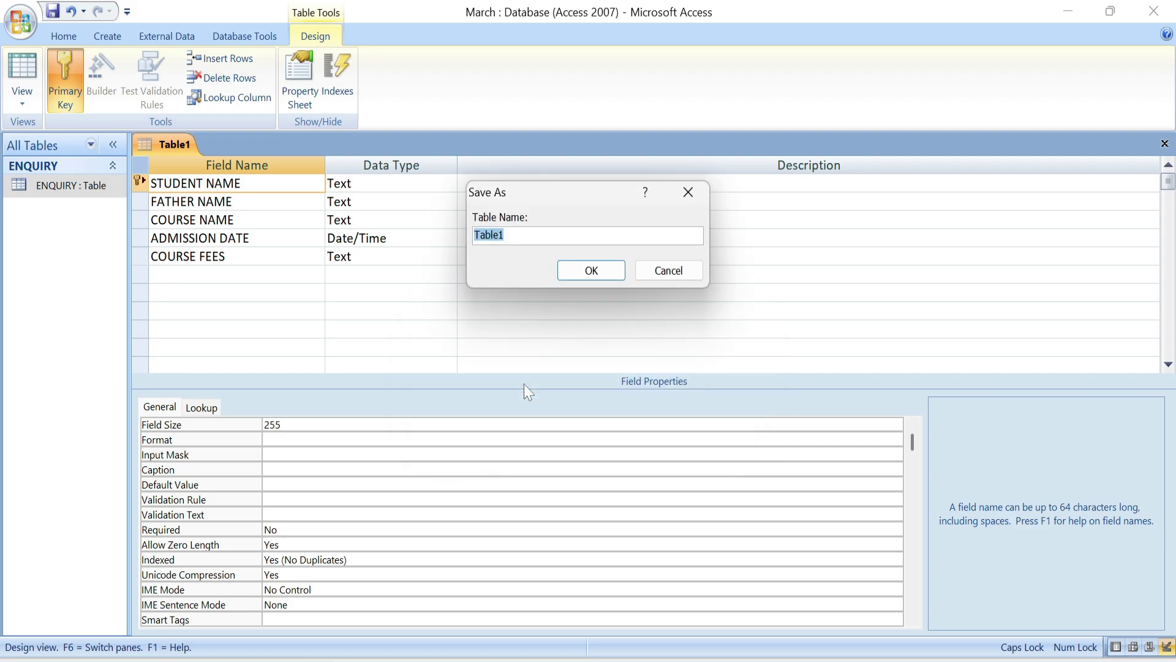
pyautogui.write('ADMISSION')
pyautogui.click(588, 270)
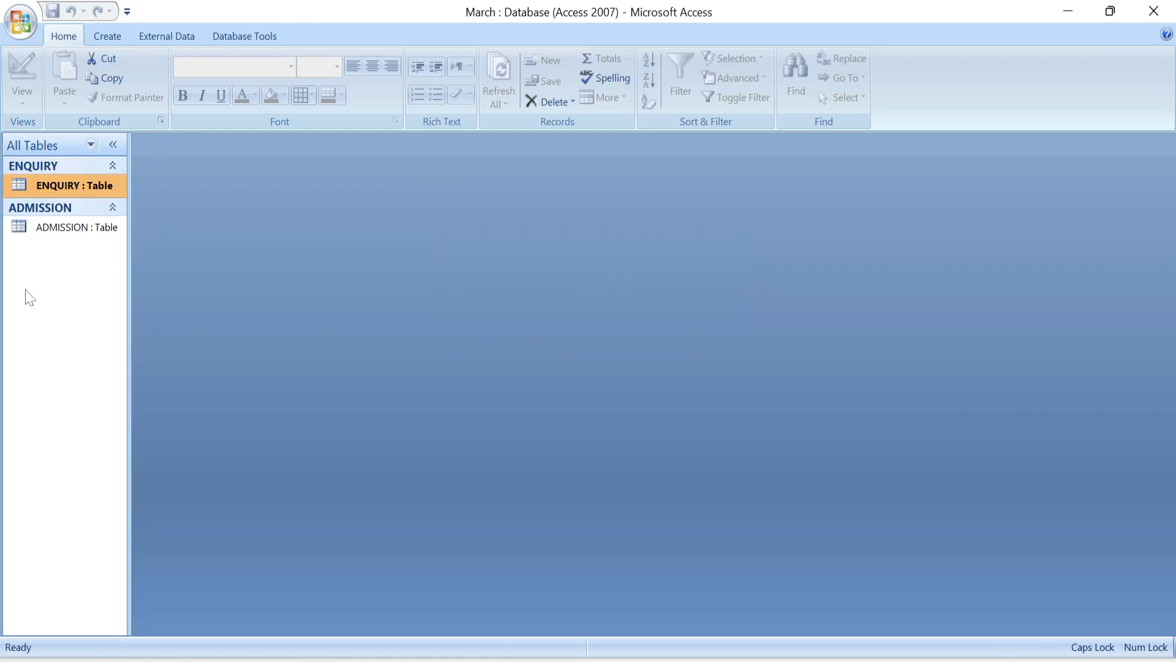
# - Start a new table design with fields STUDENT NAME, REGD NO and TOTAL MARKS
pyautogui.click(105, 38)
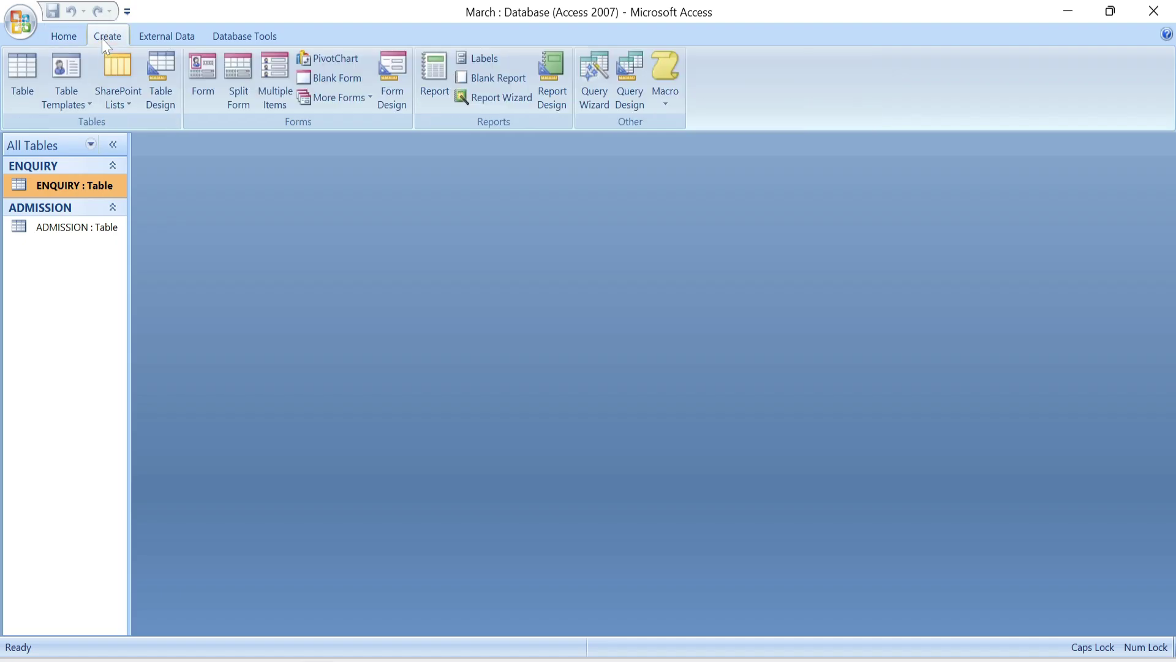
pyautogui.click(156, 98)
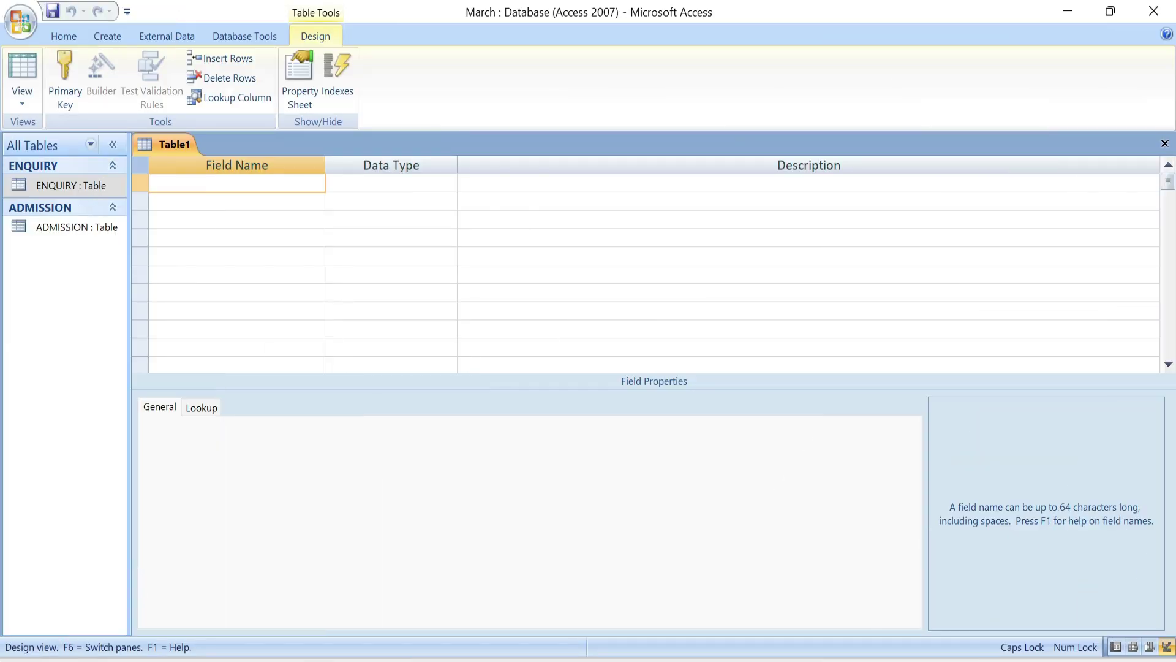
pyautogui.write('STUDENT NAME')
pyautogui.press('Down')
pyautogui.write('REGD NO')
pyautogui.press('Down')
pyautogui.write('T')
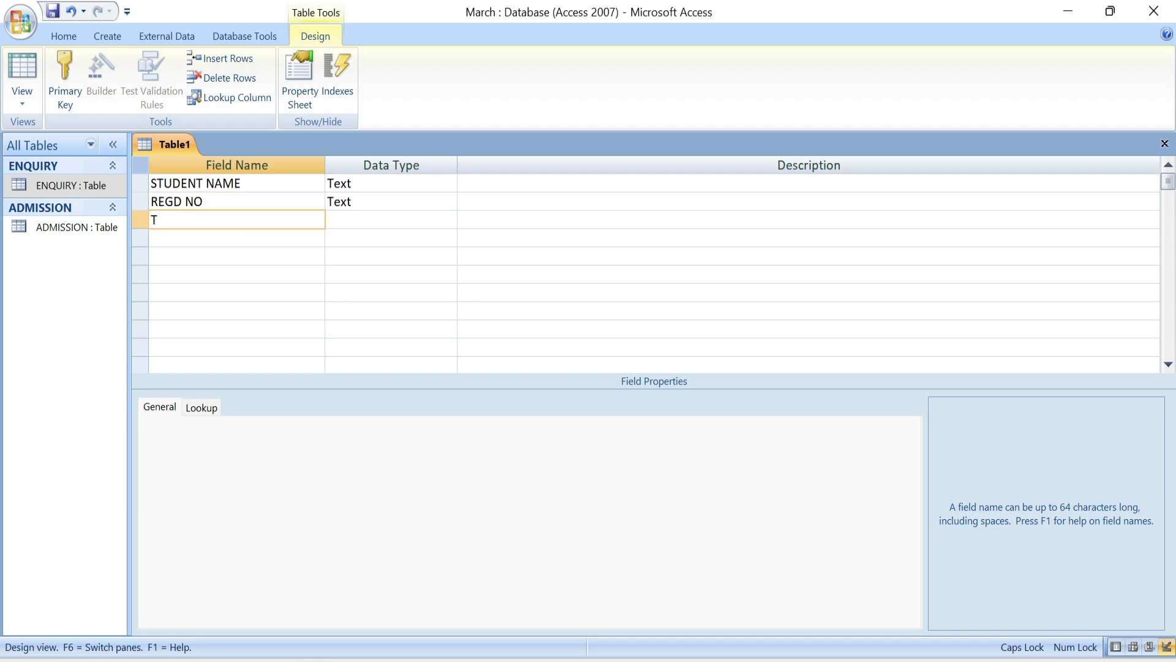
pyautogui.write('A')
pyautogui.press('BackSpace')
pyautogui.write('OTAL MARKS')
pyautogui.press('Down')
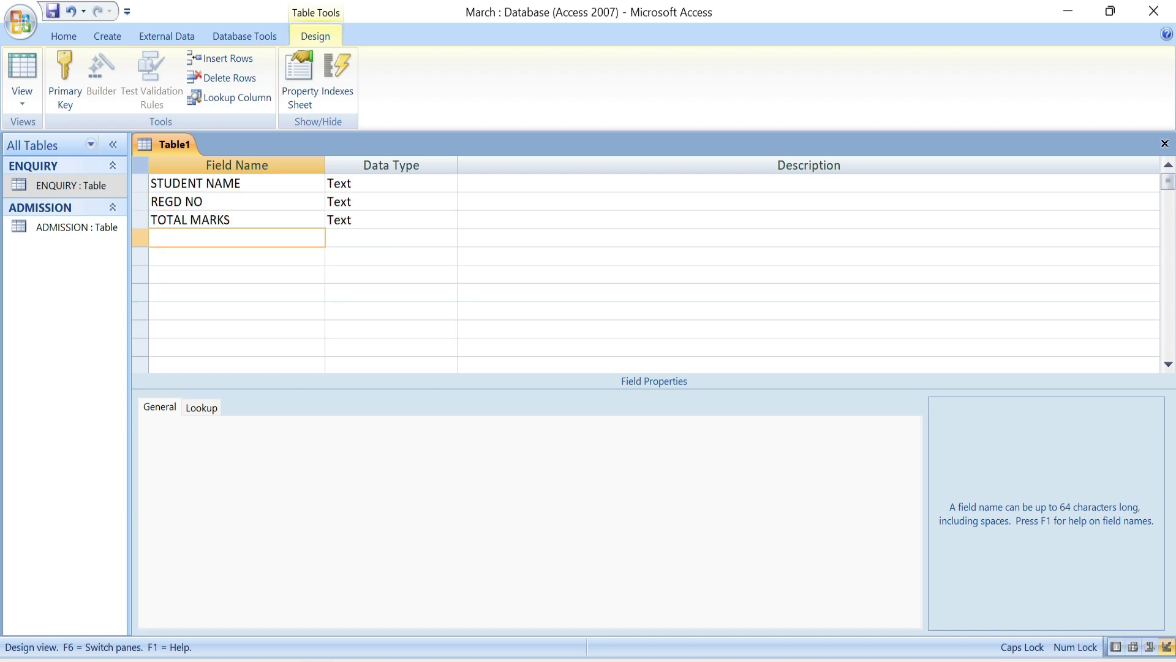
# - Add MARKS OBTAINED, GRADE and REMARK fields, then key the table on STUDENT NAME
pyautogui.write('MARKS OBTAINED')
pyautogui.press('Down')
pyautogui.write('G')
pyautogui.write('ADE')
pyautogui.press('Down')
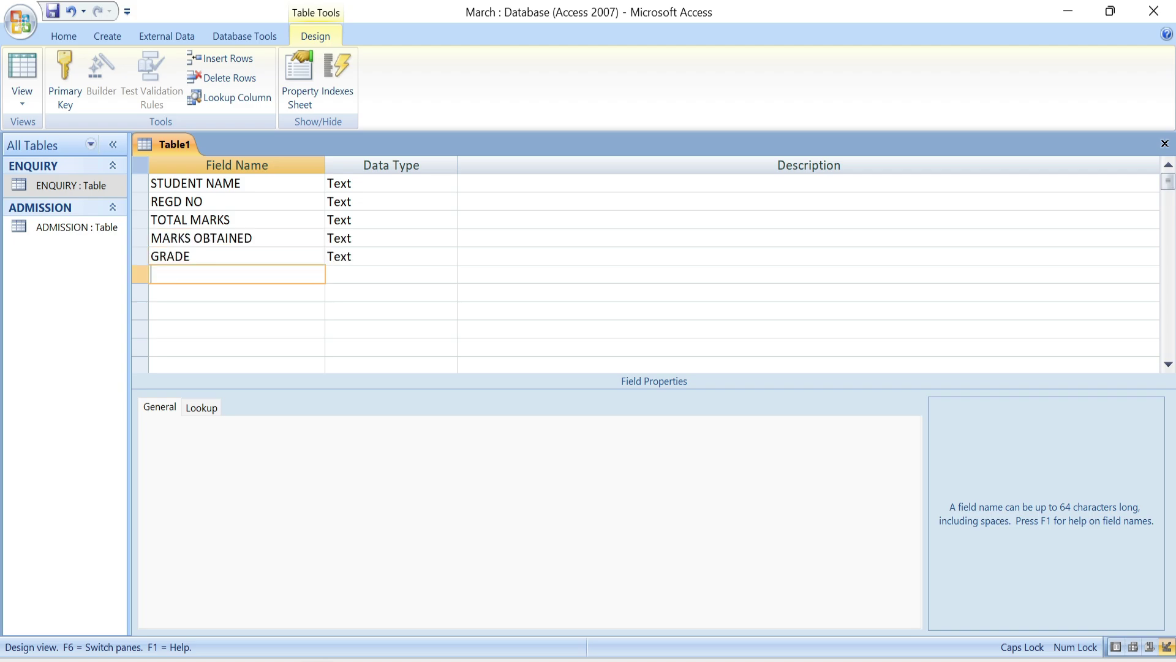
pyautogui.write('REMARK')
pyautogui.press('Tab')
pyautogui.press('Tab')
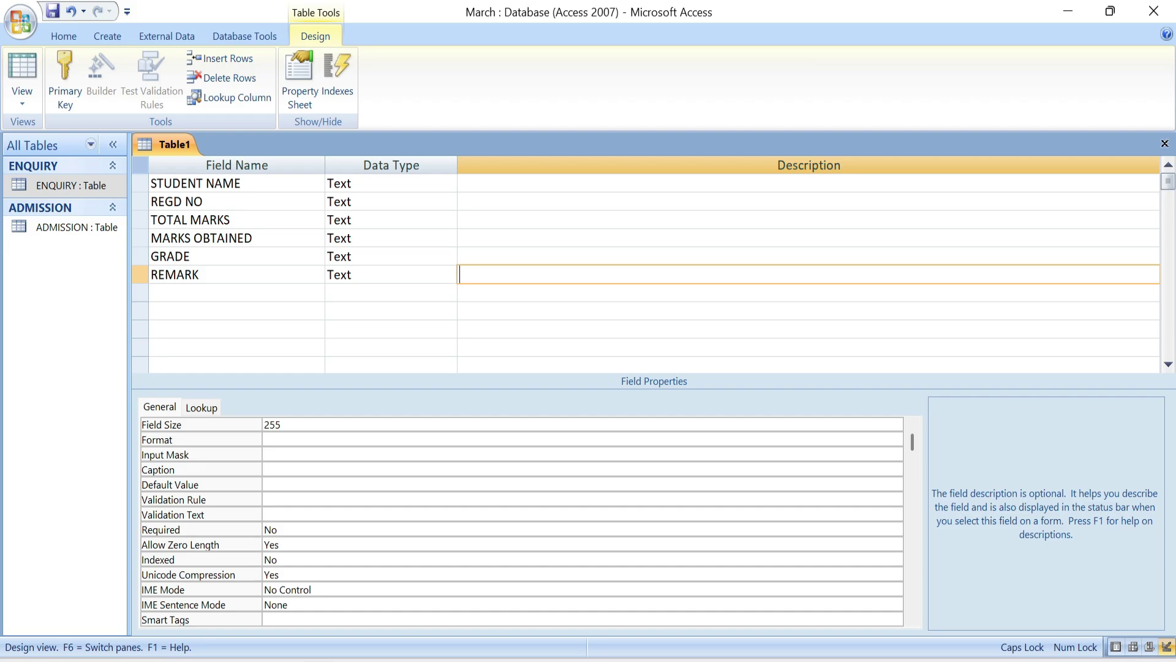
pyautogui.click(188, 183)
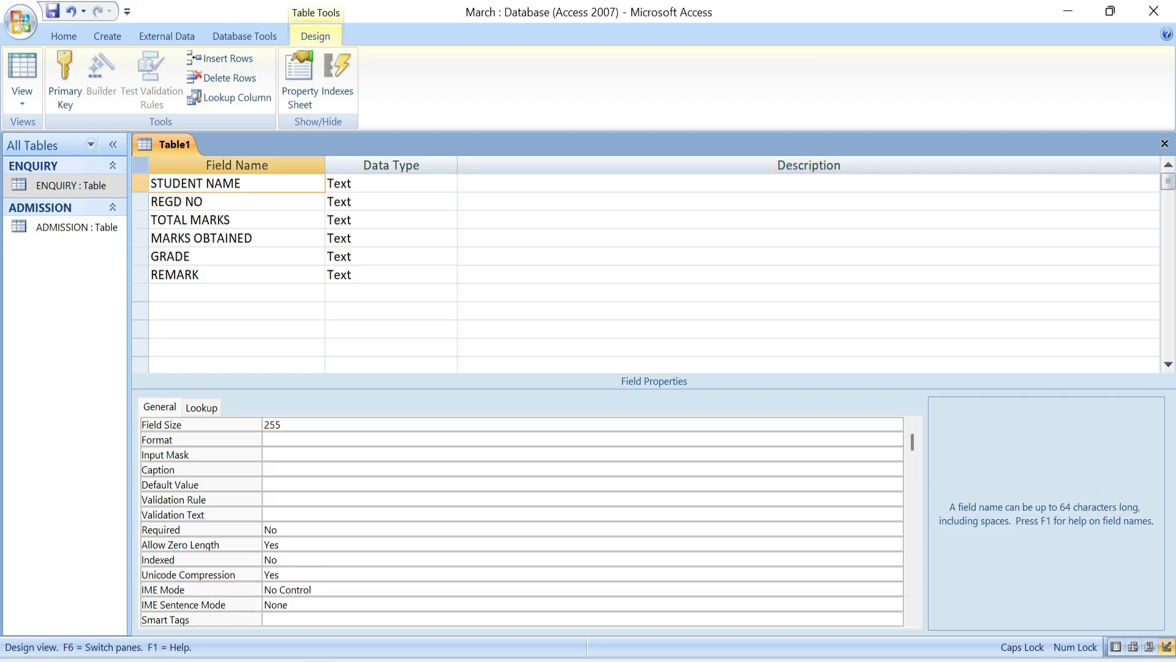
pyautogui.click(69, 83)
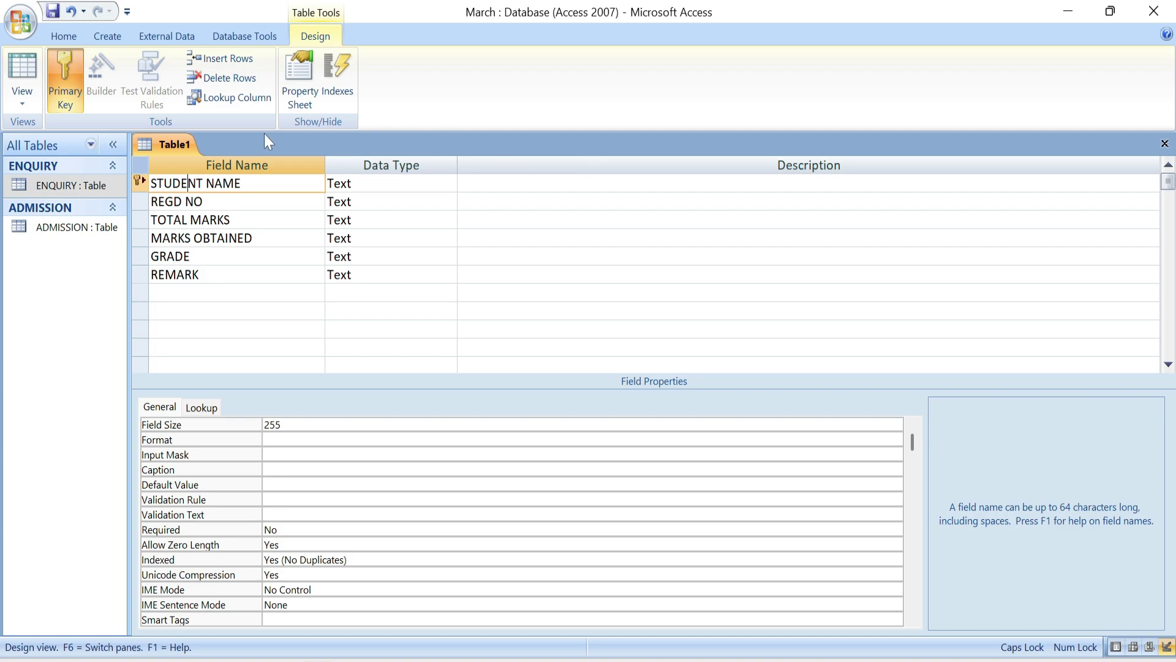
# - Save the third table as CERTIFICATE and close its design view
pyautogui.rightClick(174, 146)
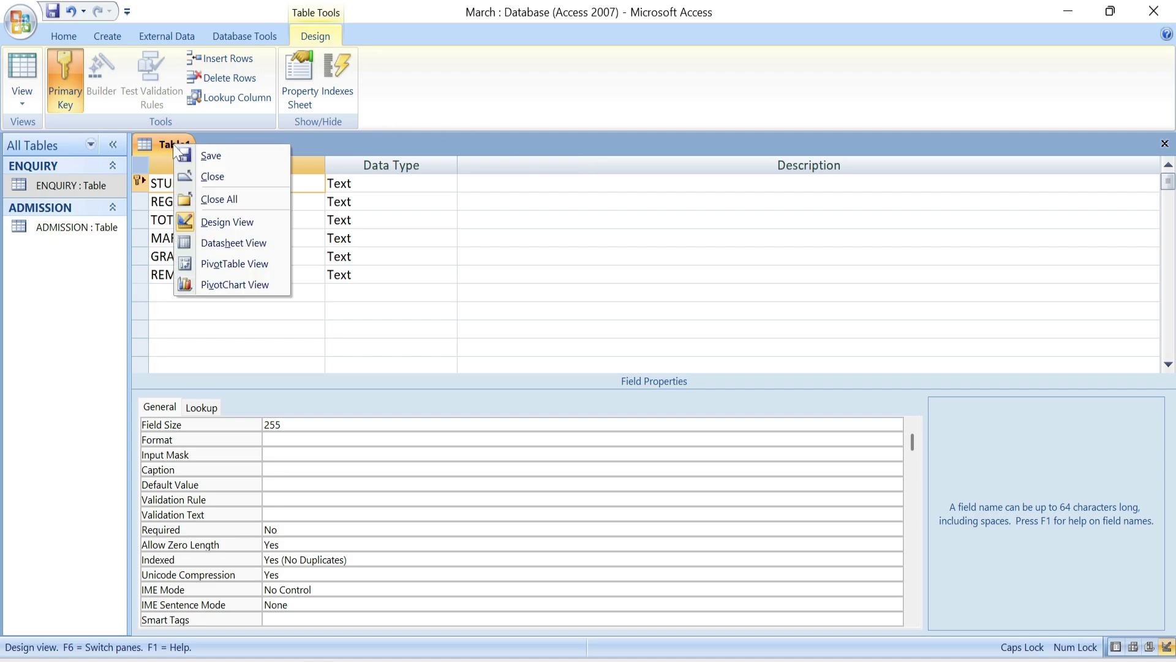
pyautogui.click(208, 158)
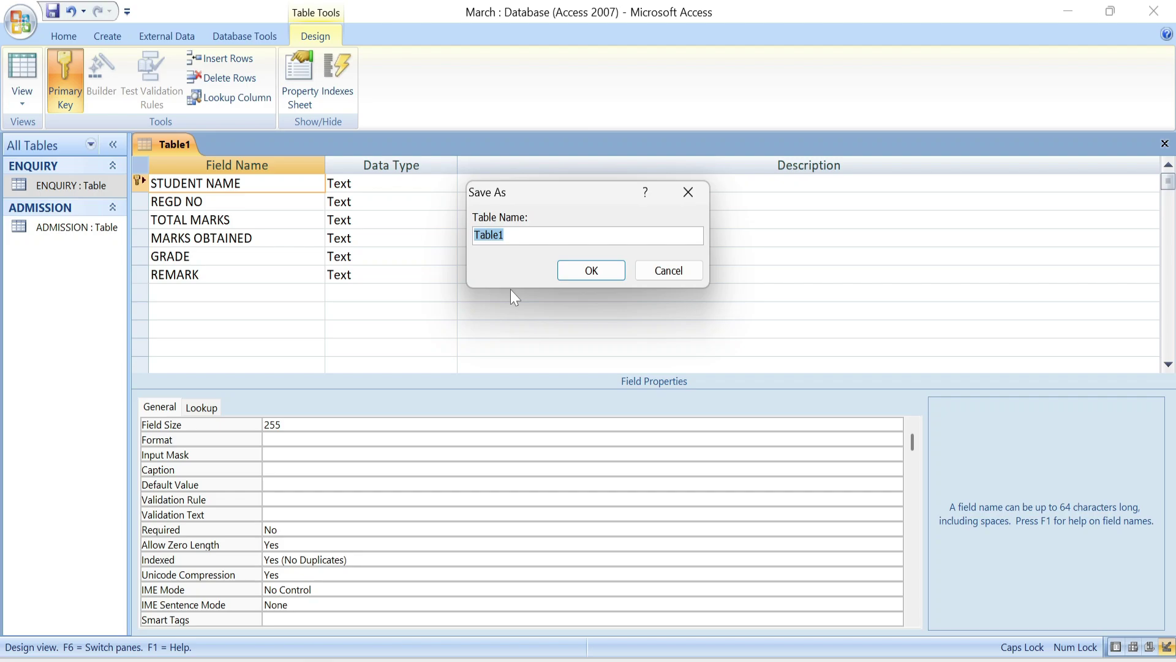
pyautogui.write('CERTIFICATE')
pyautogui.press('Return')
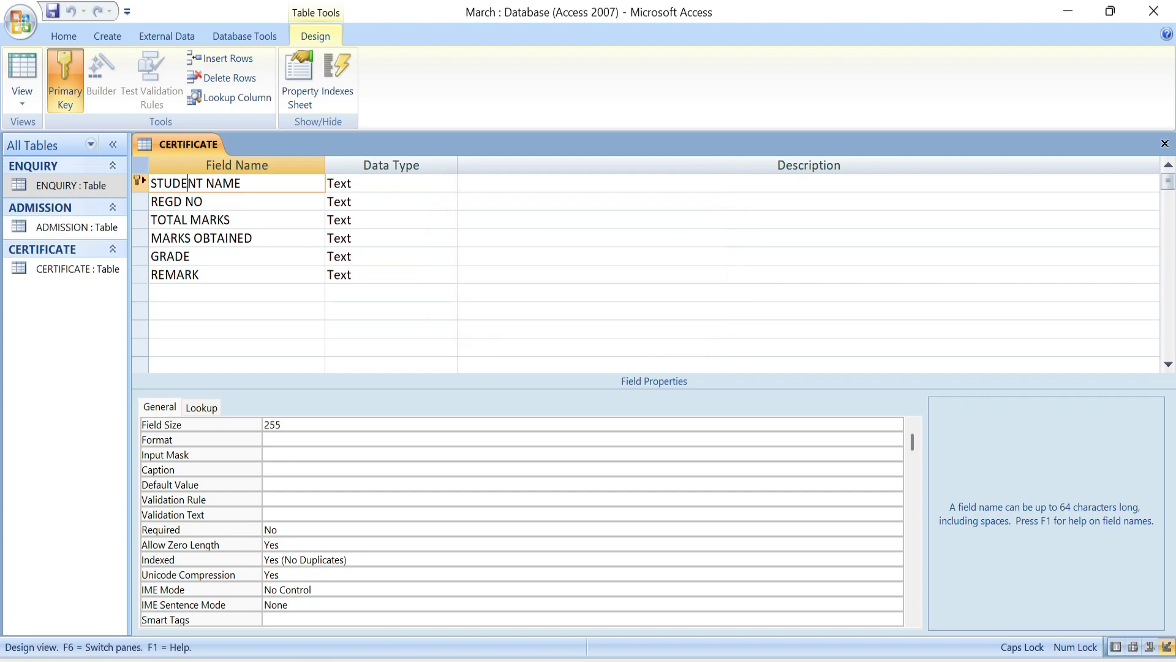
pyautogui.click(1165, 144)
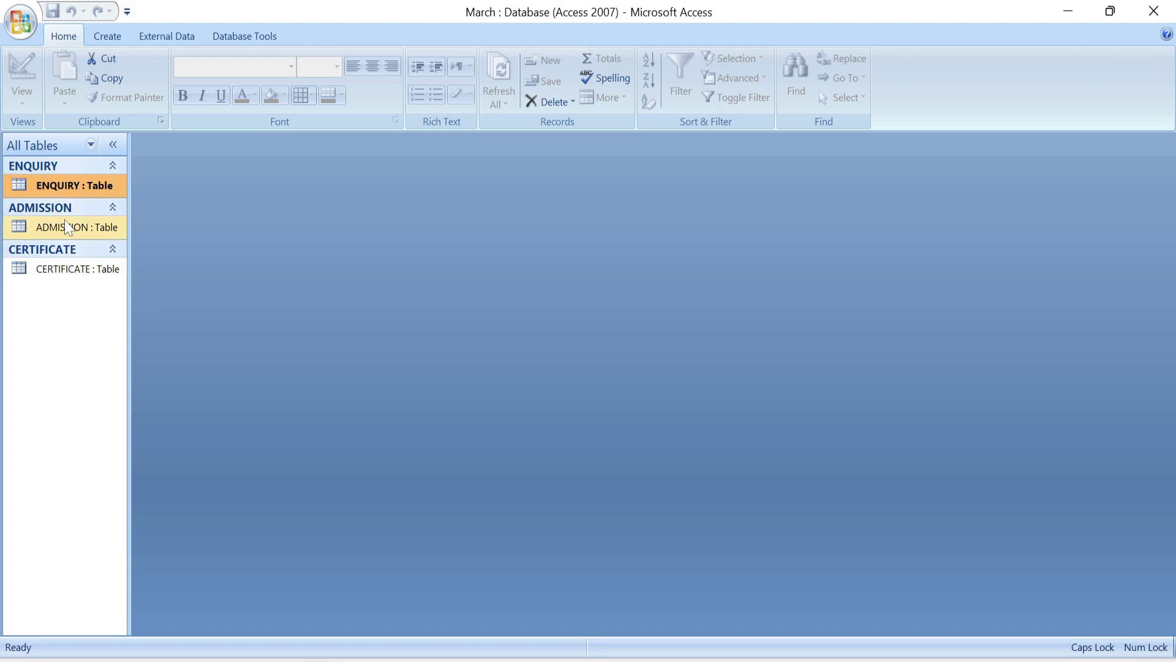
# - Open ENQUIRY and enter one record with the student's name, address and mobile number
pyautogui.doubleClick(60, 185)
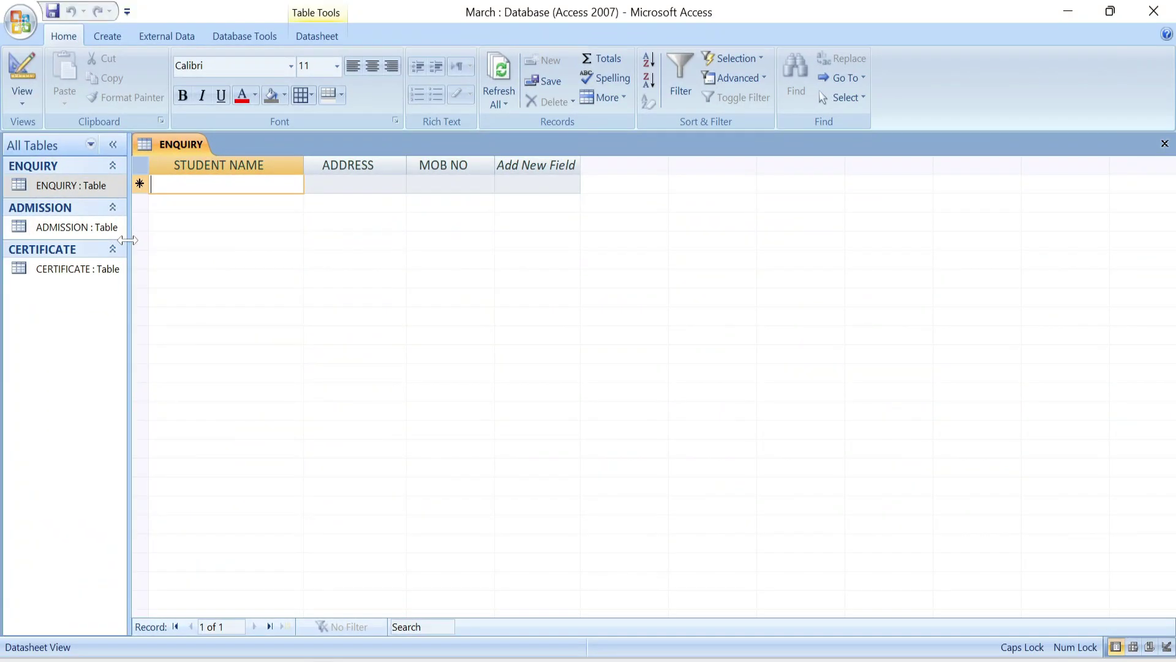
pyautogui.press('Tab')
pyautogui.write('KANKI')
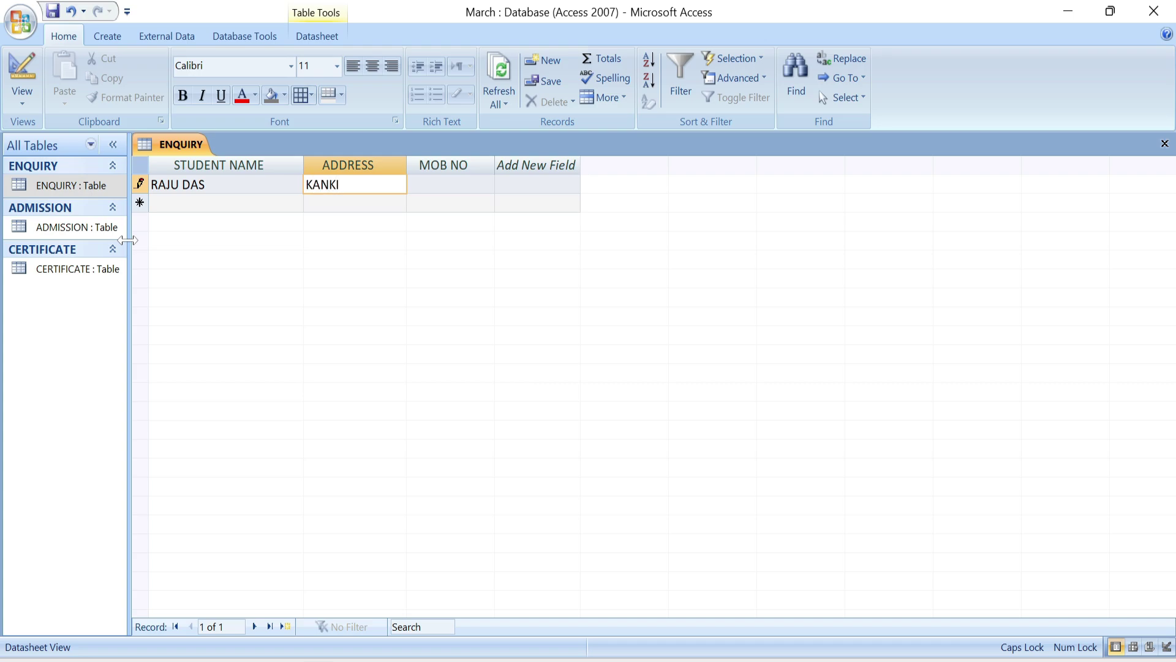
pyautogui.press('Tab')
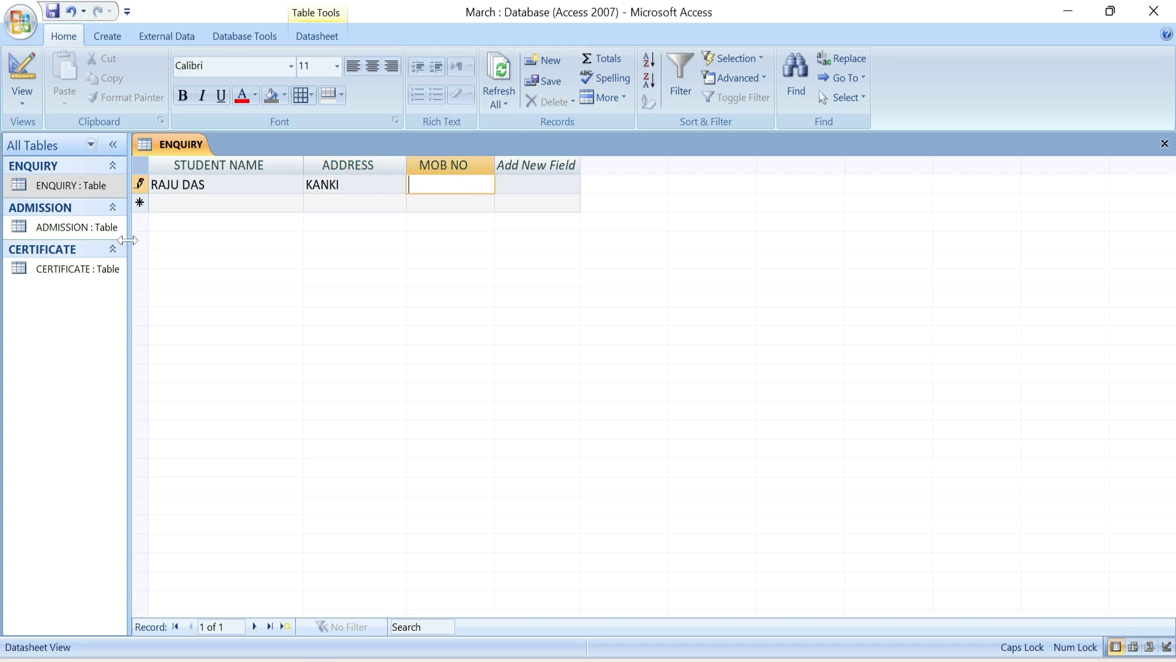
pyautogui.press('Tab')
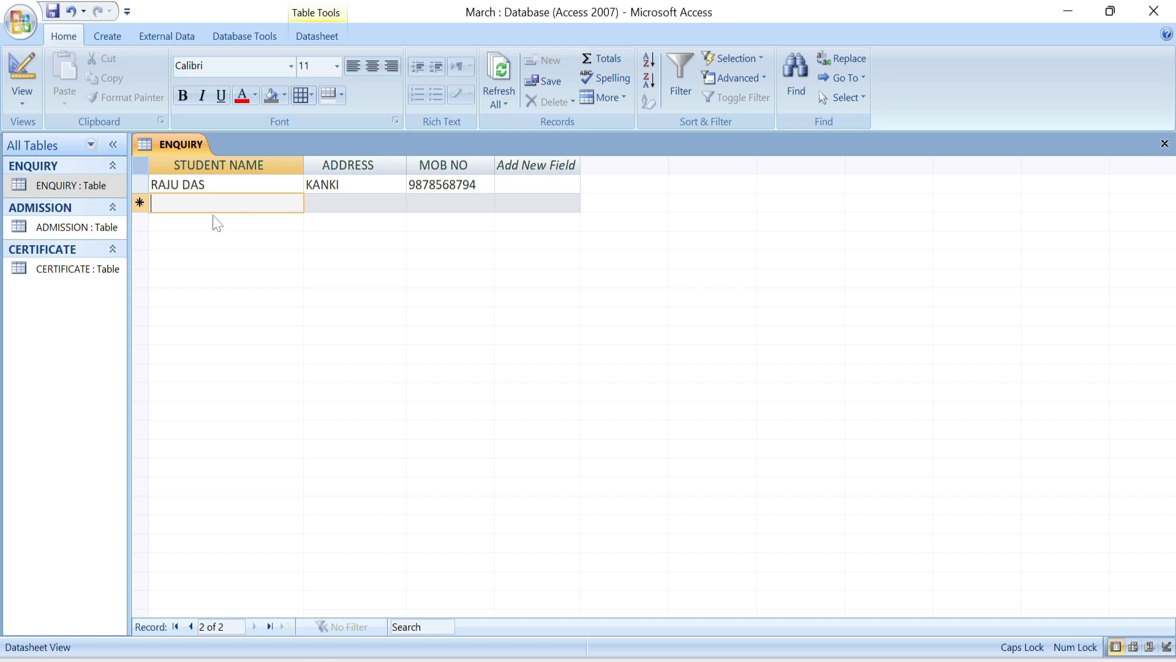
# - Switch from ENQUIRY to the ADMISSION table and widen the STUDENT NAME and FATHER NAME columns
pyautogui.click(1165, 143)
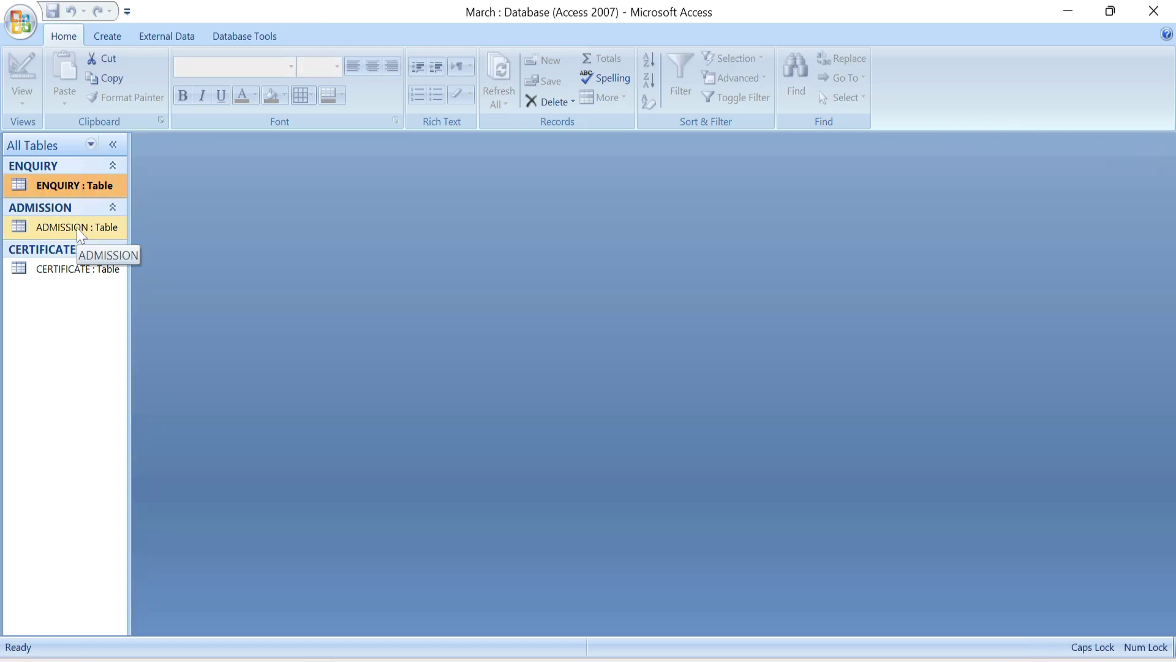
pyautogui.doubleClick(76, 227)
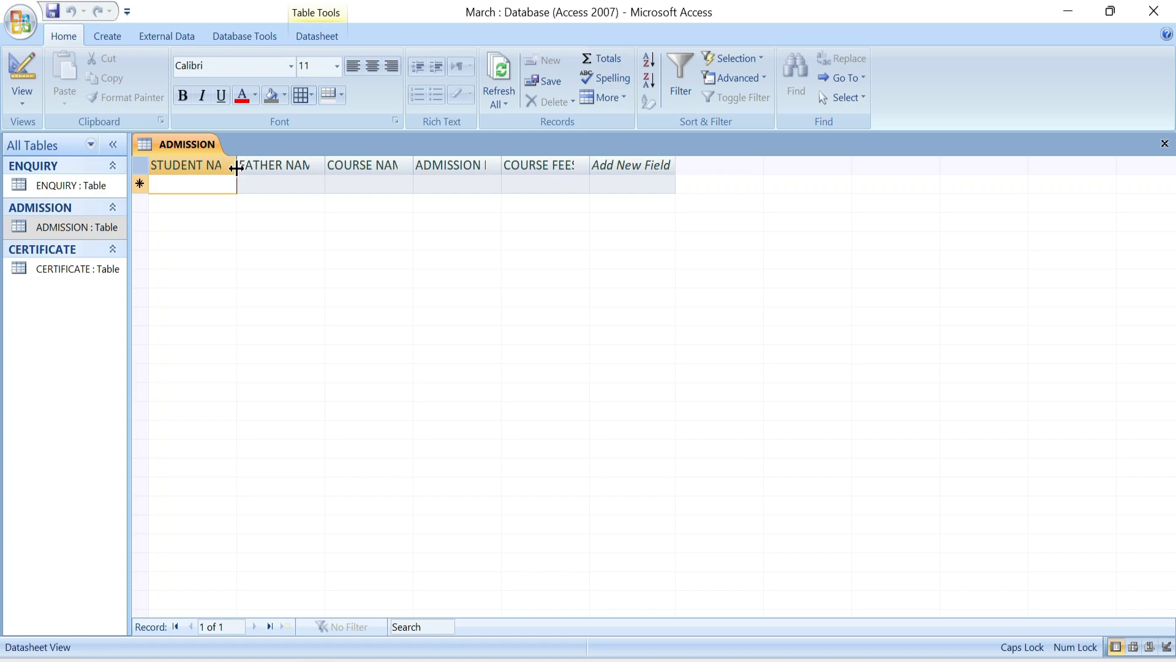
pyautogui.moveTo(236, 170); pyautogui.dragTo(288, 170)
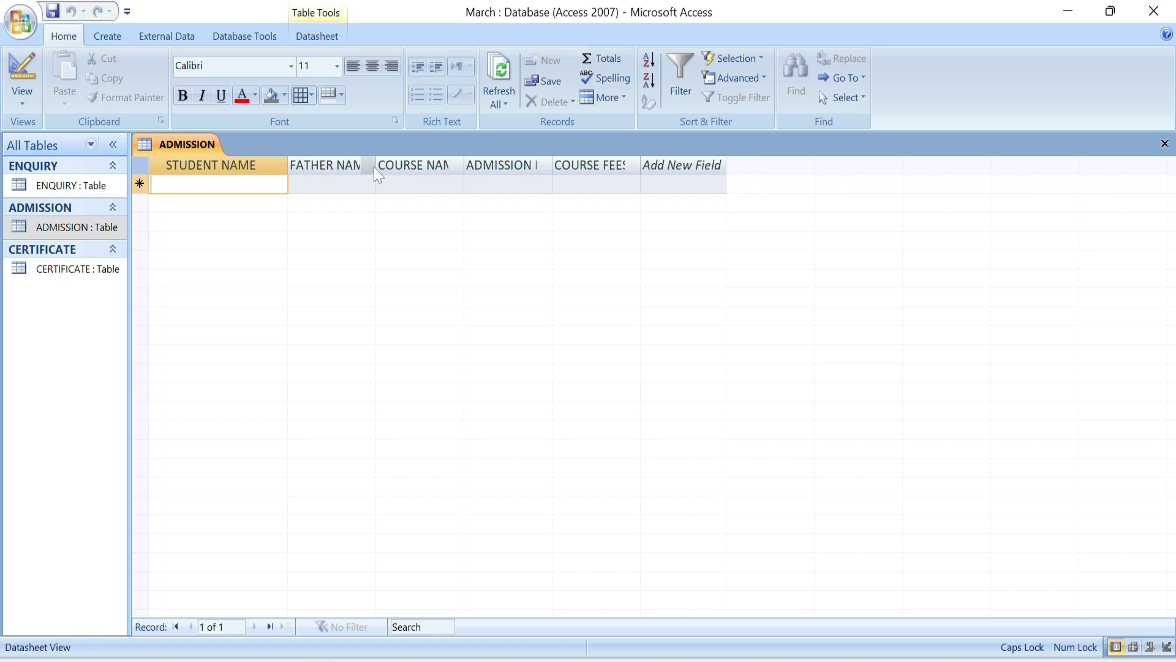
pyautogui.moveTo(375, 166); pyautogui.dragTo(434, 165)
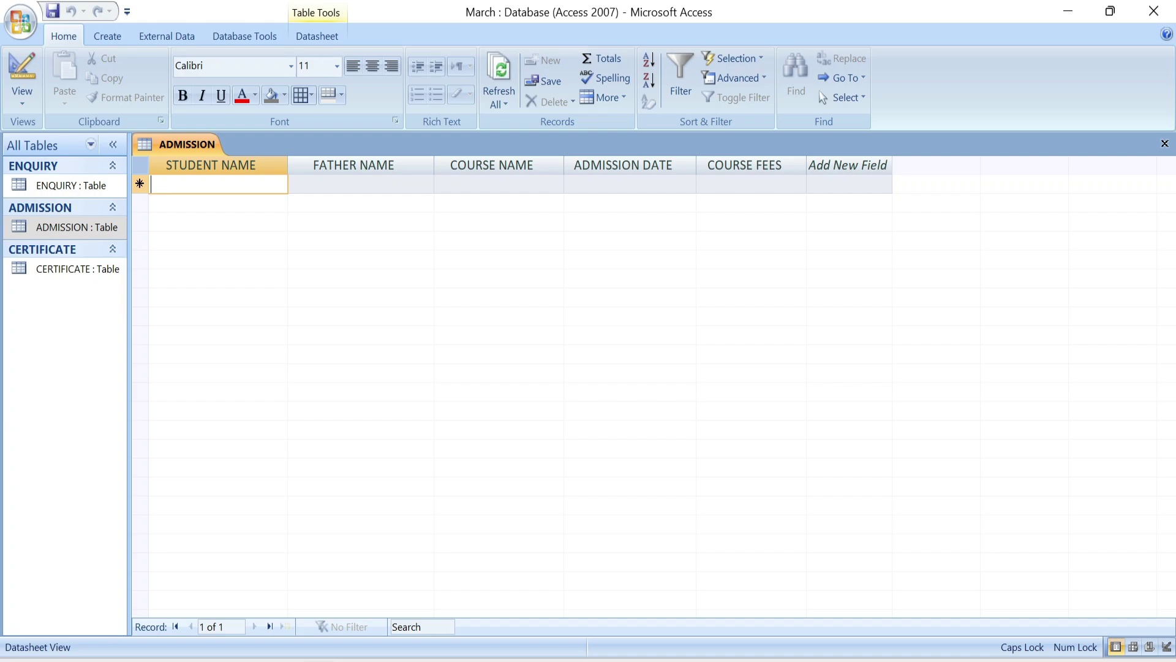
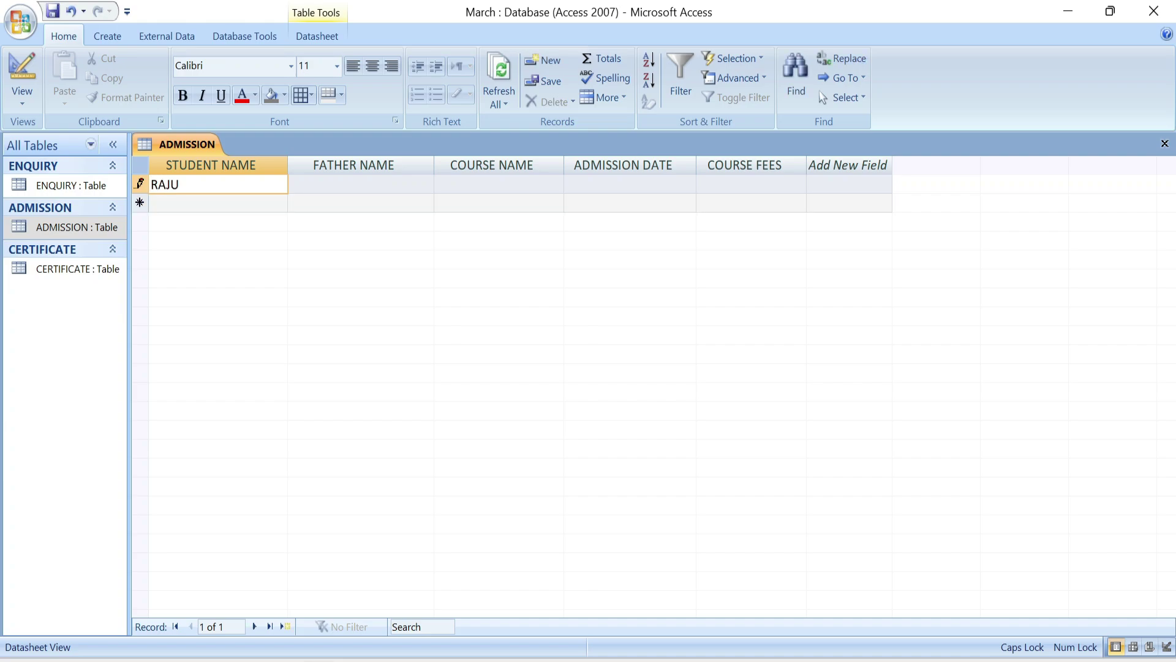
# - Enter the student's name, father's name, course ADCA, admission date 4/5 and fees 8000
pyautogui.press('Tab')
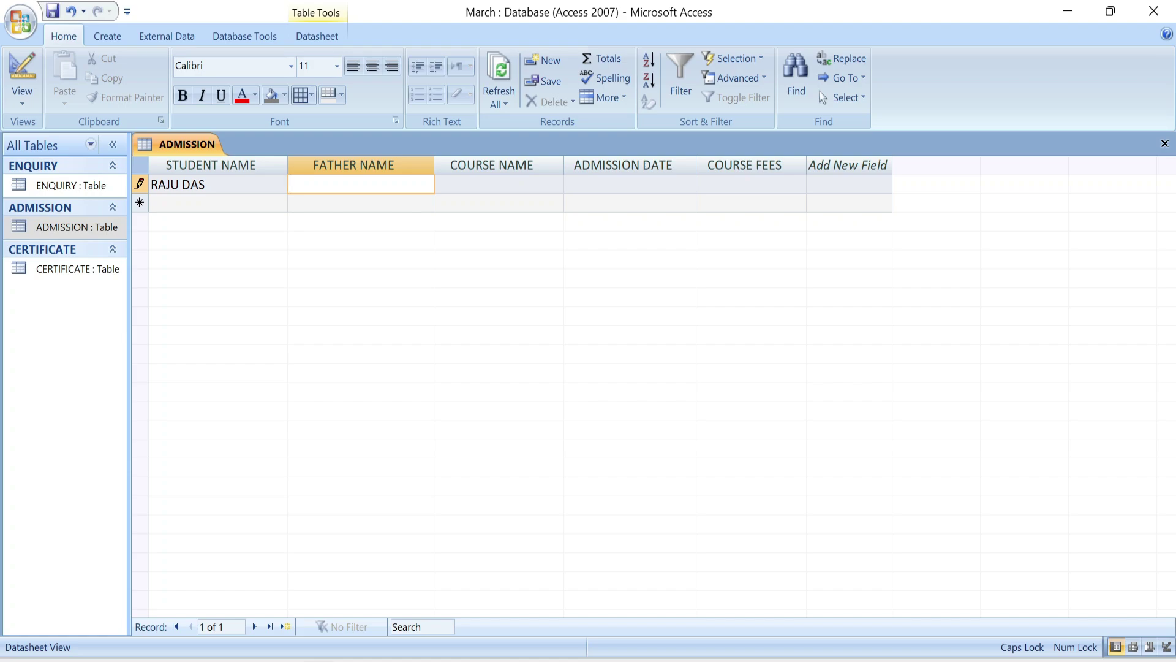
pyautogui.press('Tab')
pyautogui.write('ADCA')
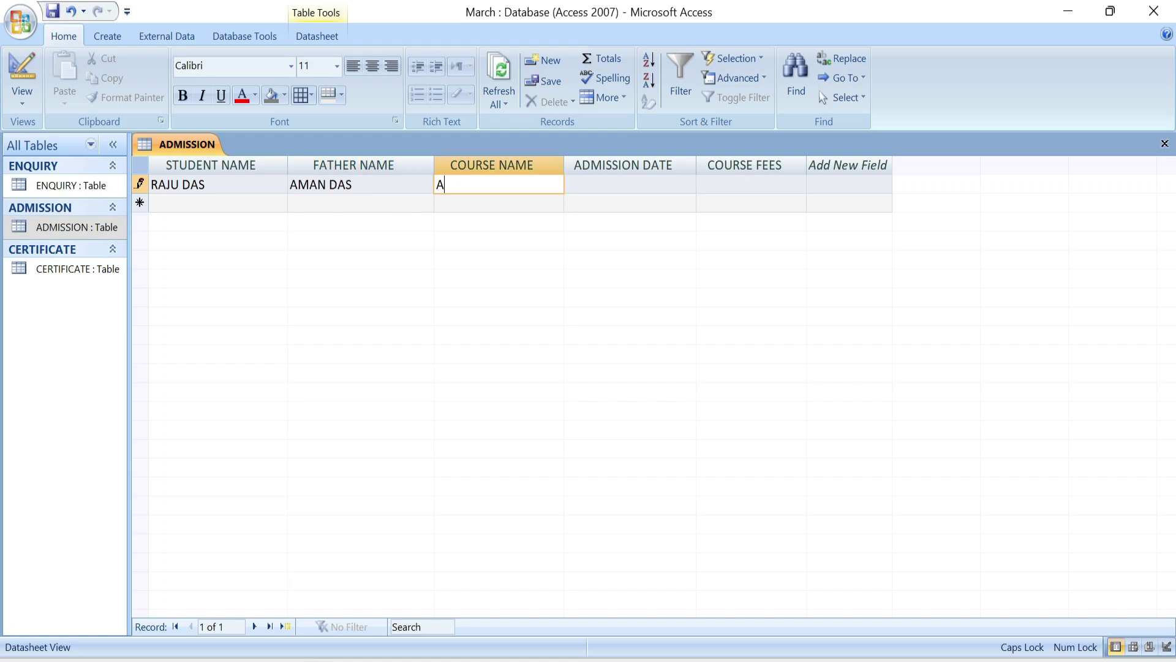
pyautogui.press('Tab')
pyautogui.write('4/5')
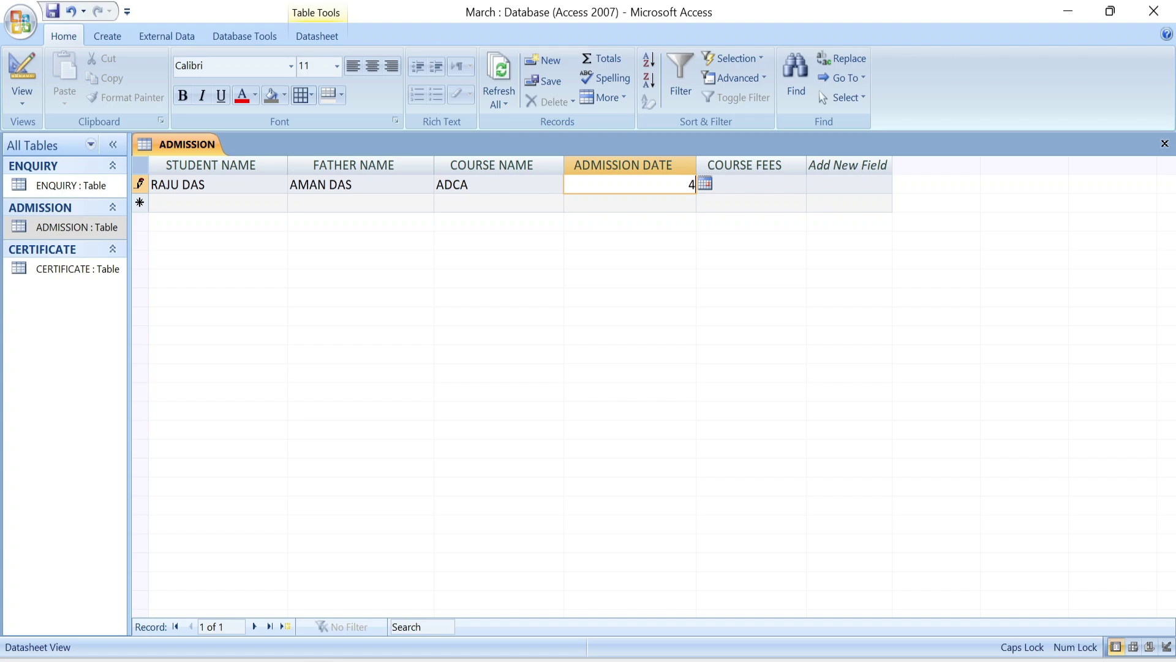
pyautogui.press('Tab')
pyautogui.write('8000')
pyautogui.press('Tab')
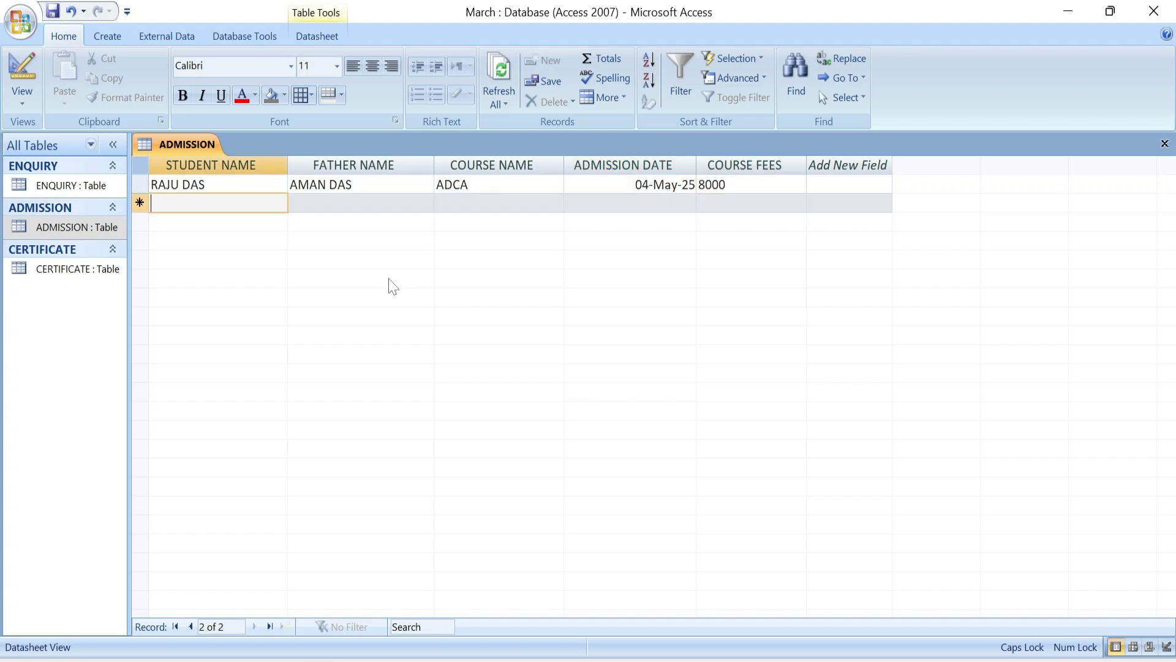
pyautogui.click(1165, 144)
# - Save the ADMISSION layout, then widen CERTIFICATE's STUDENT NAME, TOTAL MARKS and MARKS OBTAINED columns
pyautogui.press('Return')
pyautogui.doubleClick(72, 274)
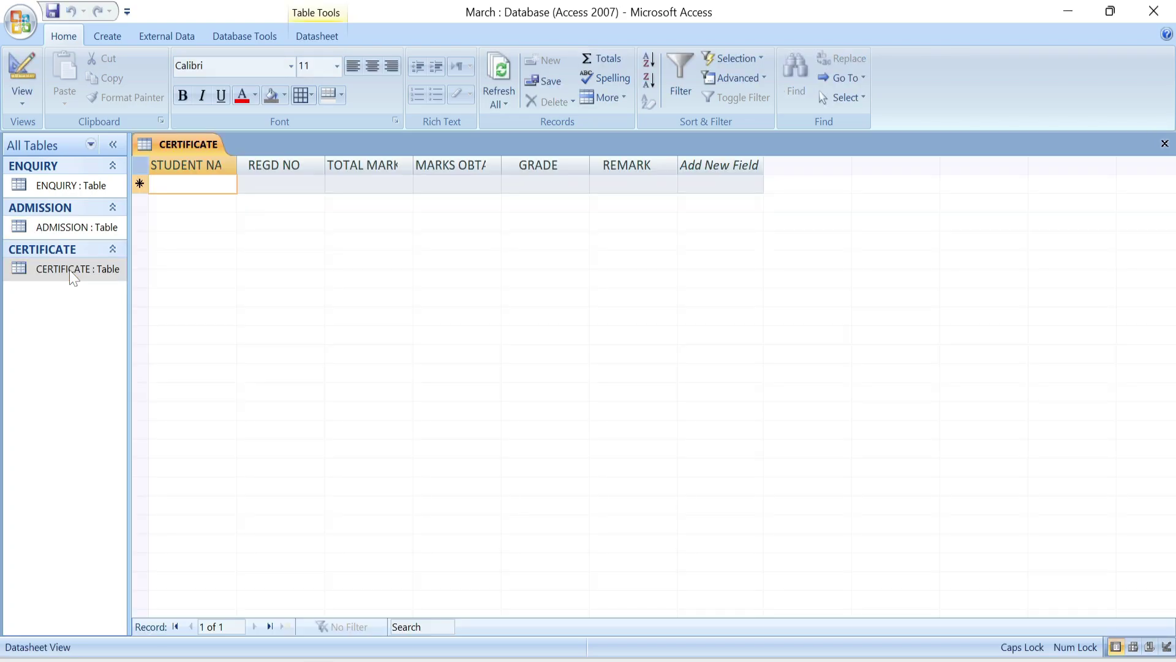
pyautogui.moveTo(236, 166); pyautogui.dragTo(266, 166)
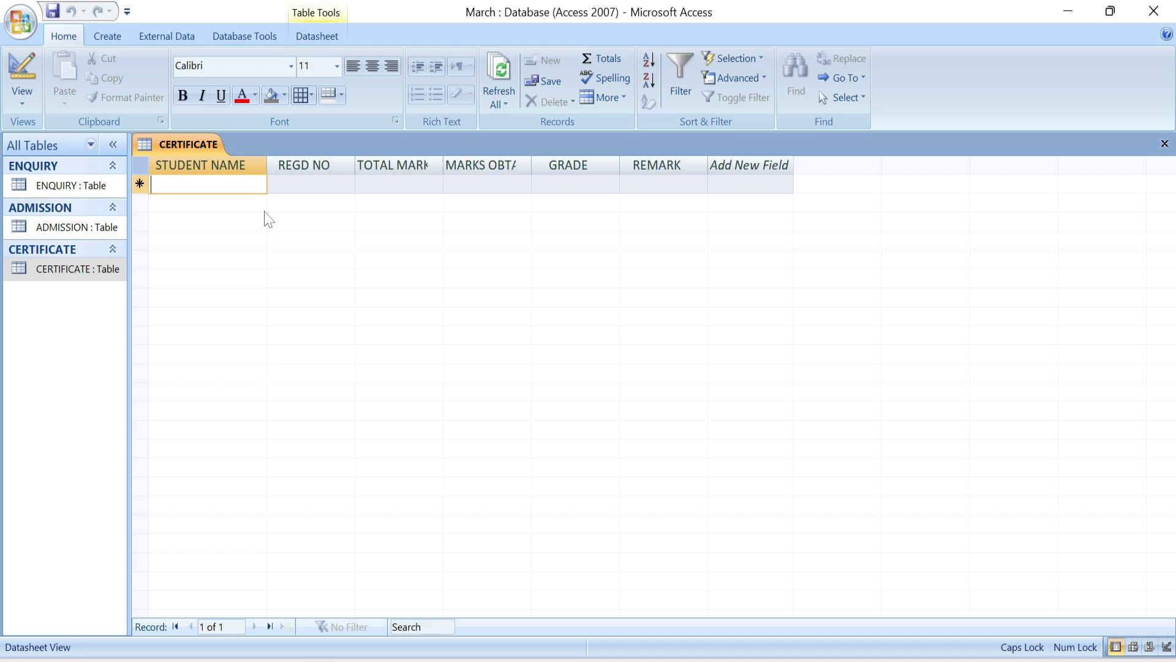
pyautogui.moveTo(443, 163); pyautogui.dragTo(485, 182)
pyautogui.moveTo(573, 165); pyautogui.dragTo(601, 179)
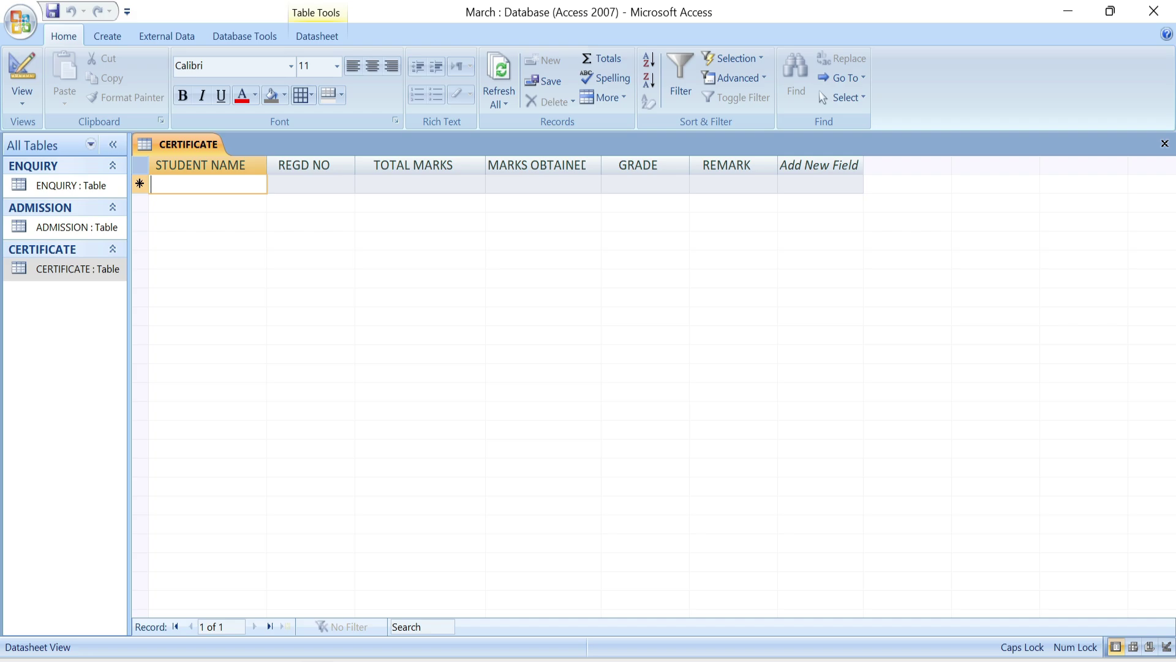
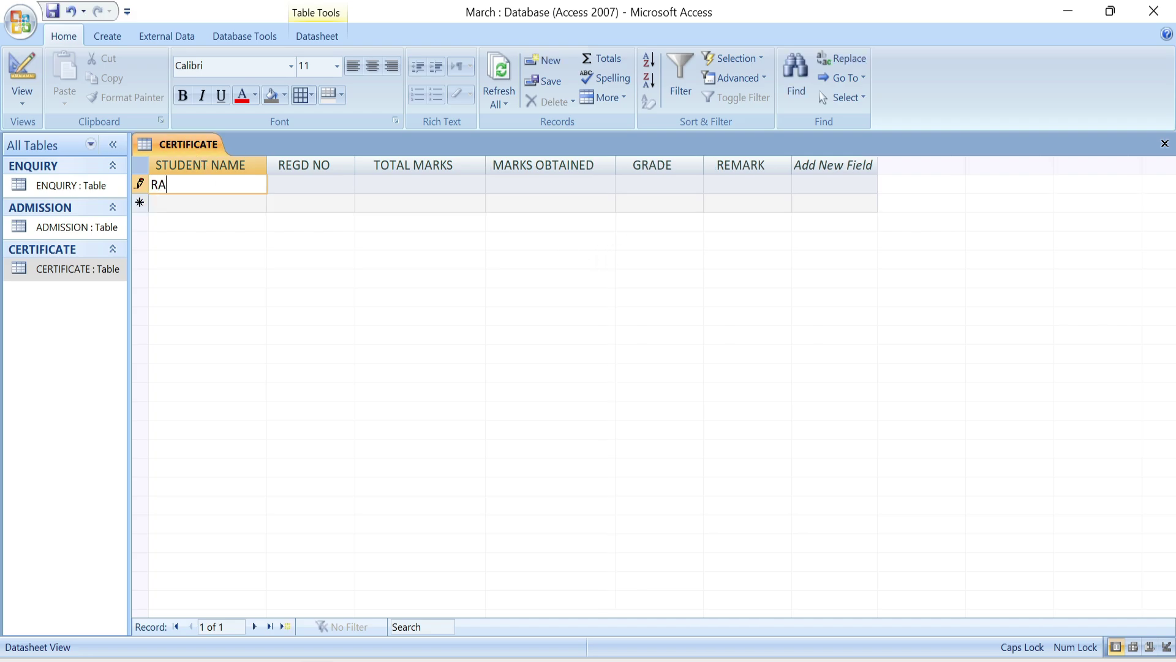
# - Enter the student's name, registration number, total 800, obtained 670, grade A+ and remark GOOD
pyautogui.press('Tab')
pyautogui.write('WE')
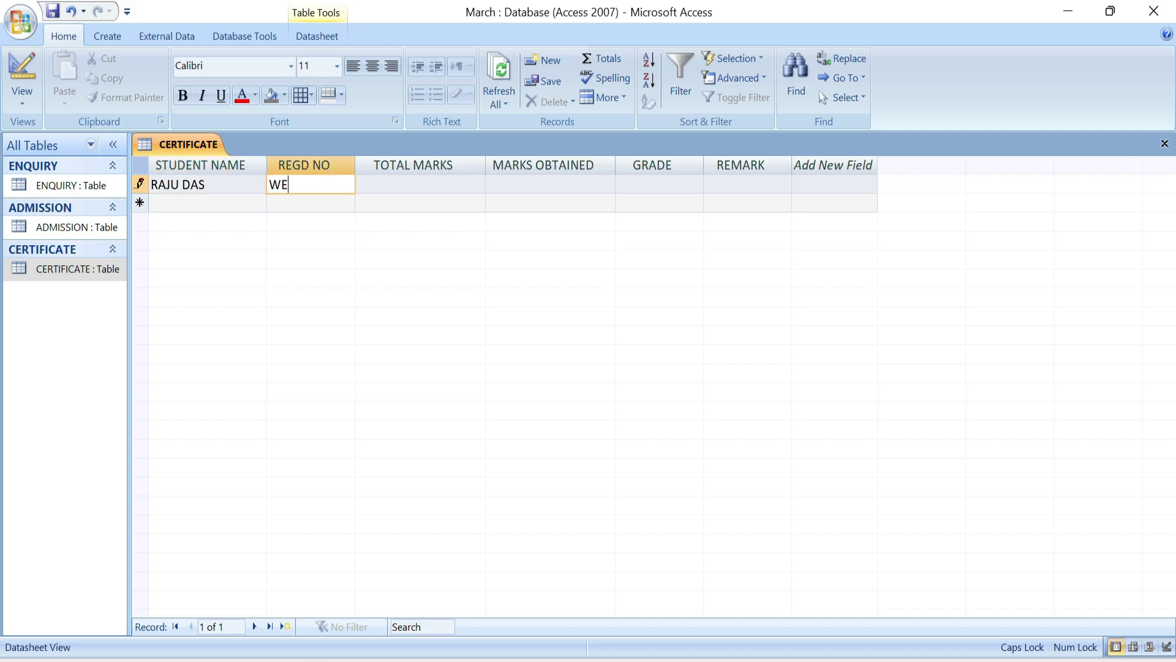
pyautogui.write('B-225')
pyautogui.press('Tab')
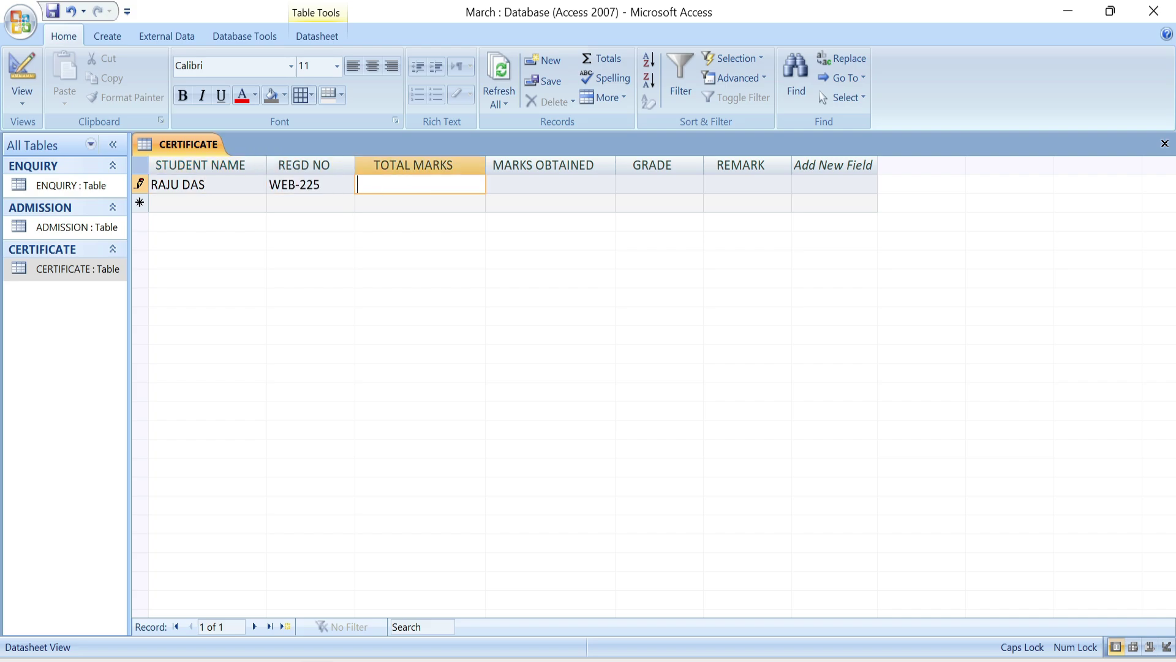
pyautogui.write('800')
pyautogui.press('Tab')
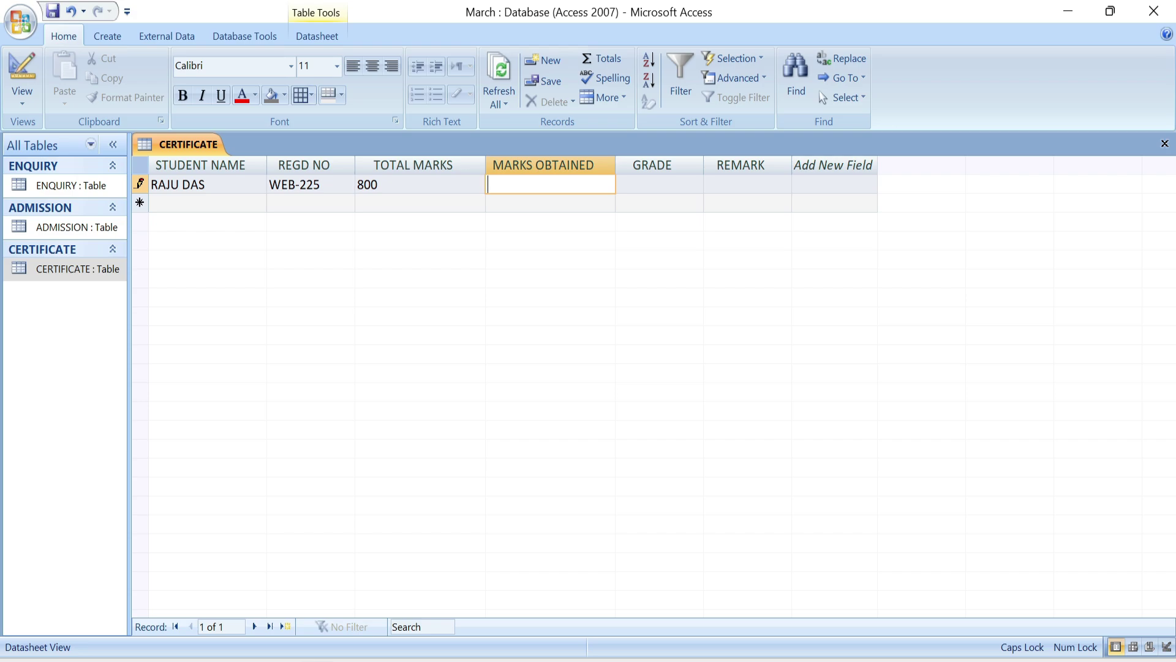
pyautogui.write('670')
pyautogui.press('Tab')
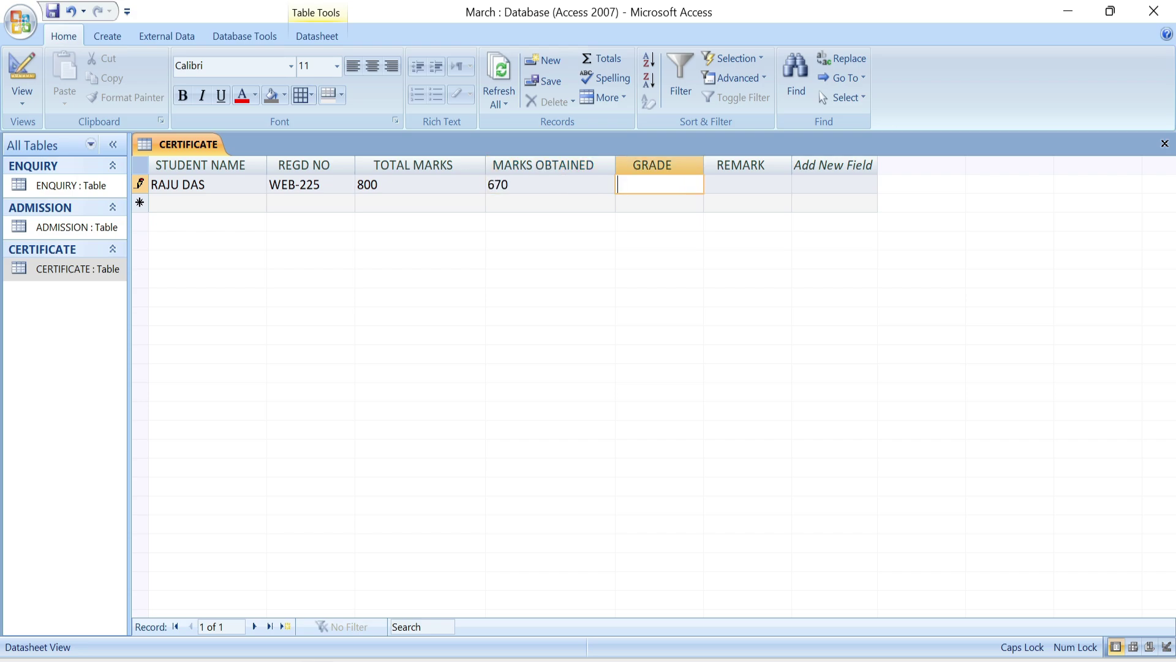
pyautogui.write('A+')
pyautogui.press('Tab')
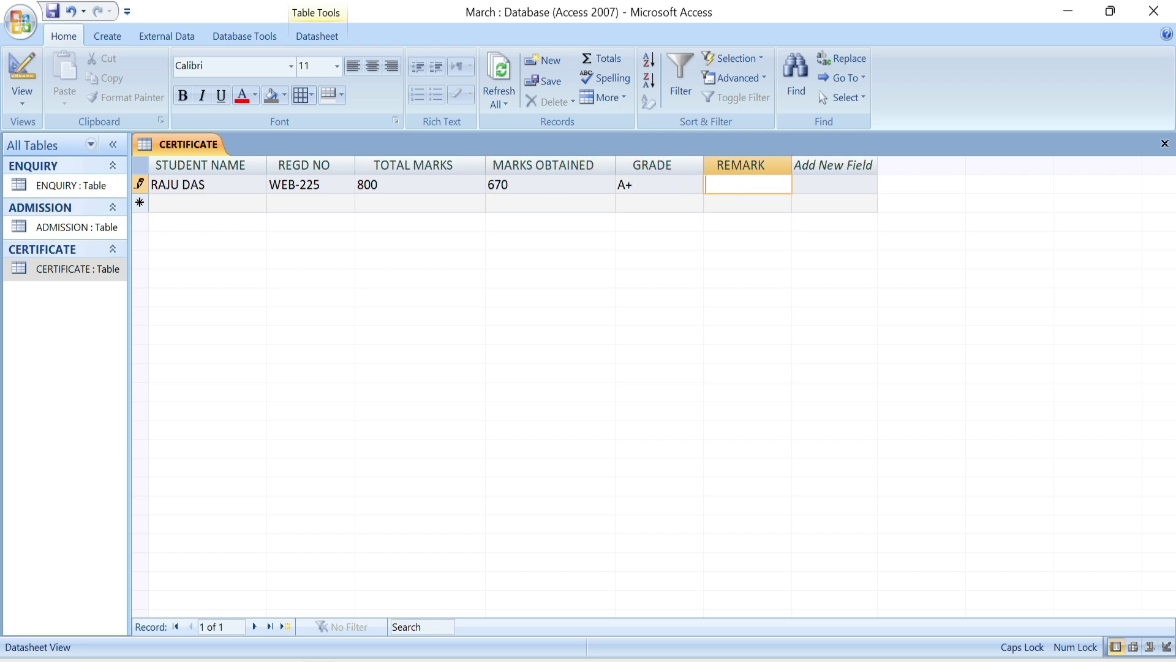
pyautogui.write('GOOD')
# - Close the CERTIFICATE table and save its layout changes
pyautogui.click(1164, 144)
pyautogui.press('Return')
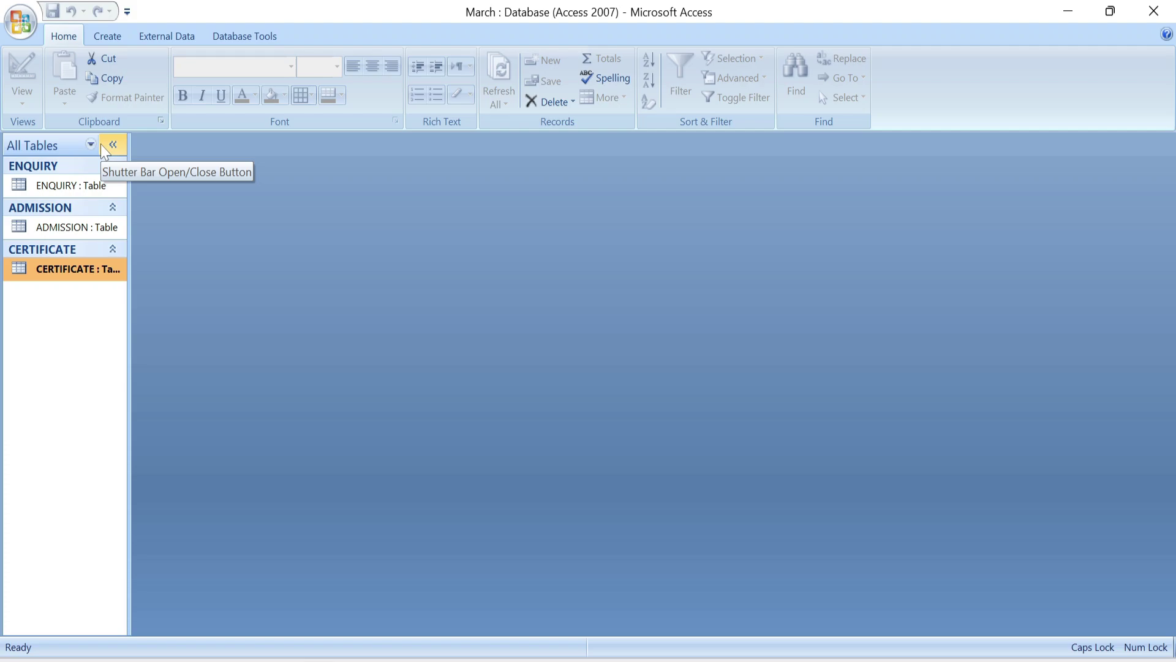